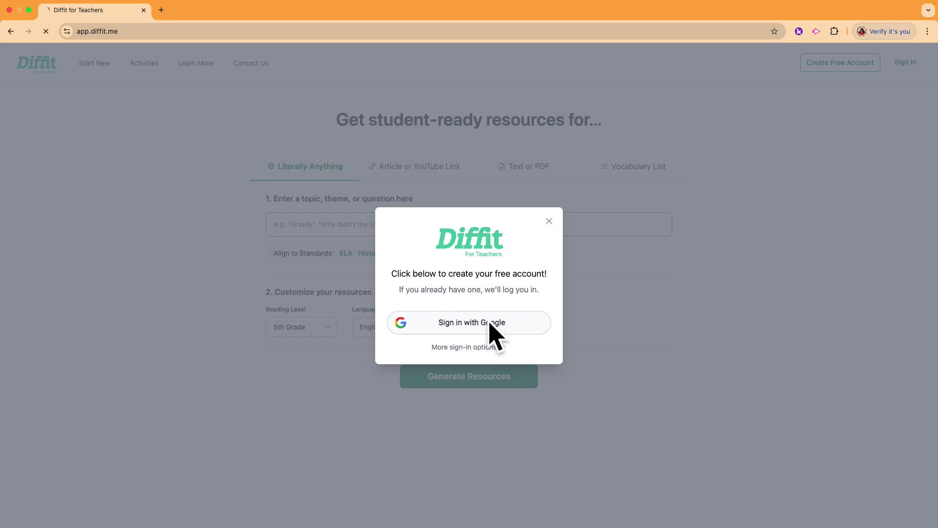
Sign in with the Google account by submitting the account password
{"action": "left_click", "coordinate": [547, 248]}
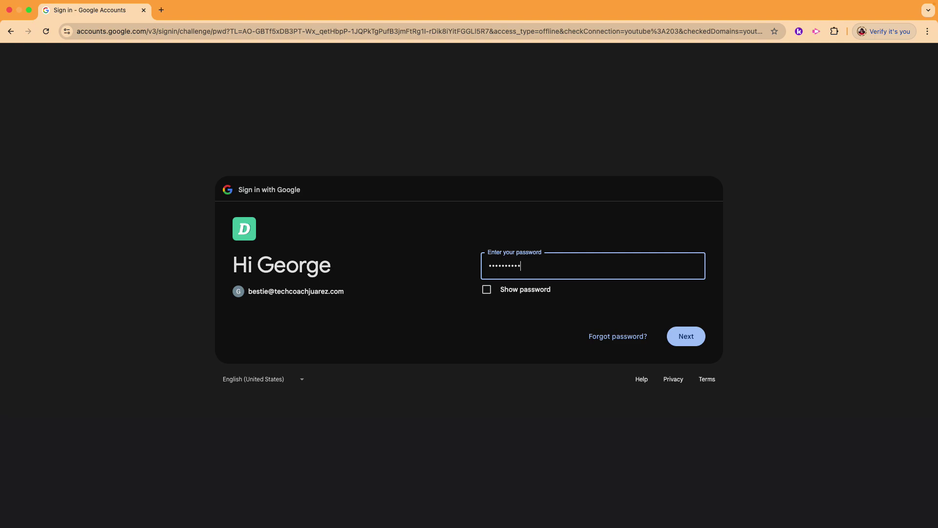
{"action": "key", "text": "Return"}
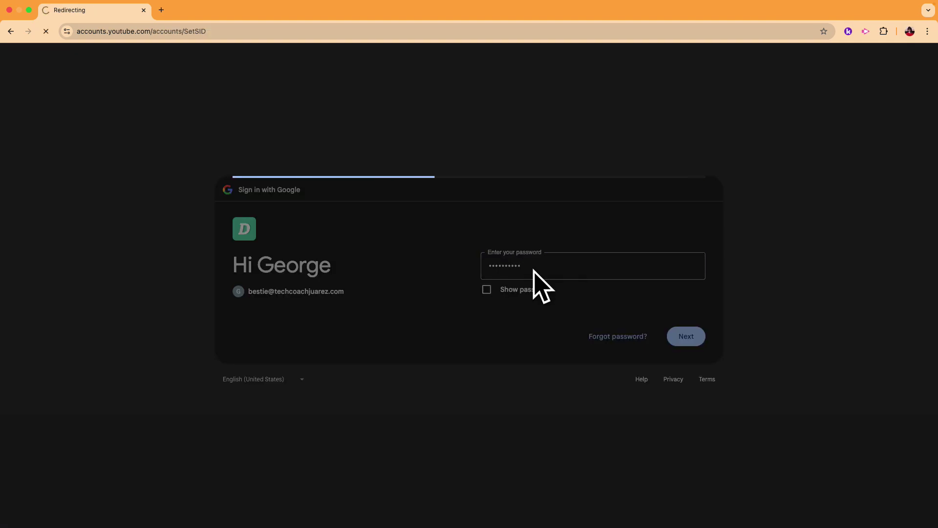
{"action": "left_click", "coordinate": [653, 331]}
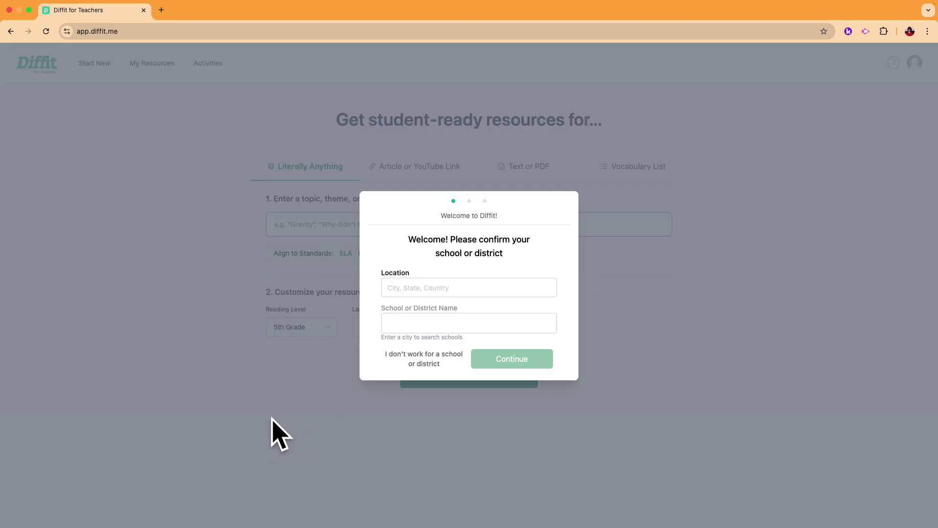
Set the location to Visalia, CA, USA and the employer to Tulare County Office of Education, working at the district office
{"action": "left_click", "coordinate": [425, 287]}
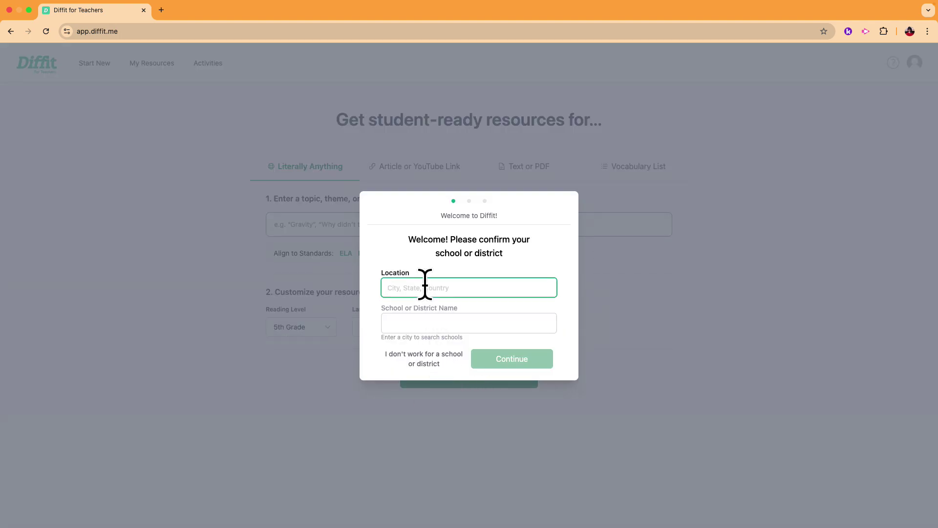
{"action": "type", "text": "Visalia"}
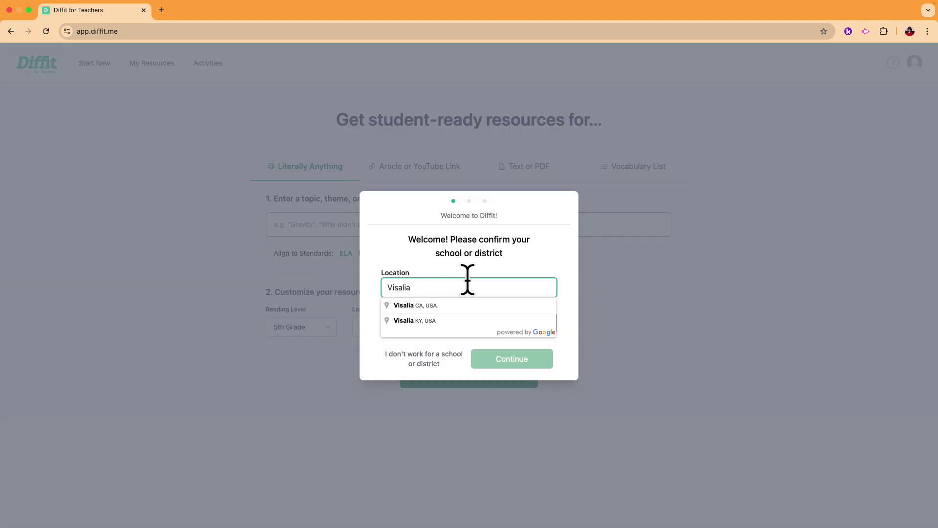
{"action": "left_click", "coordinate": [447, 306]}
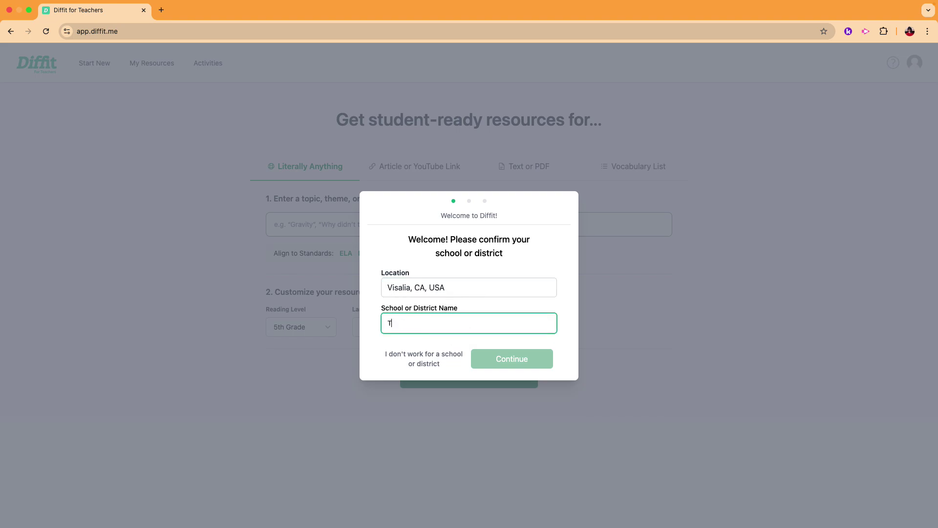
{"action": "type", "text": "Tulare Cou"}
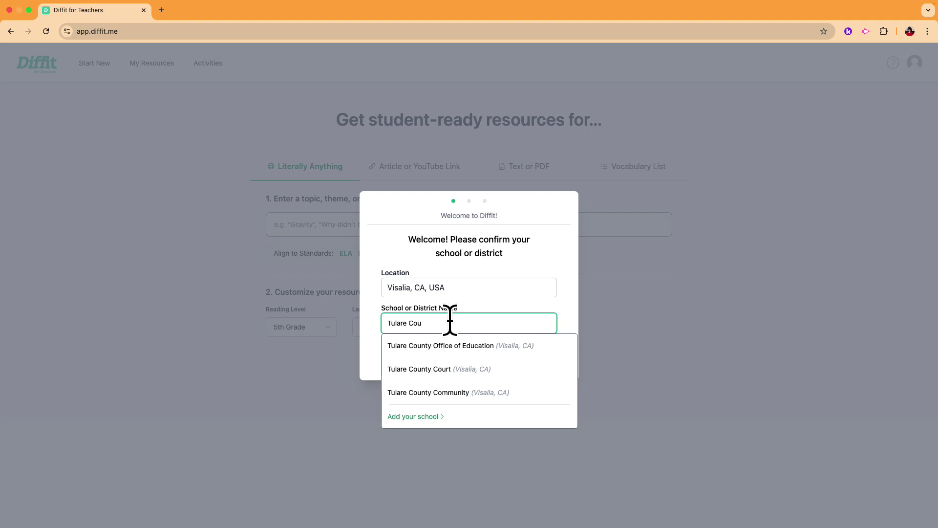
{"action": "left_click", "coordinate": [437, 347]}
{"action": "left_click", "coordinate": [393, 332]}
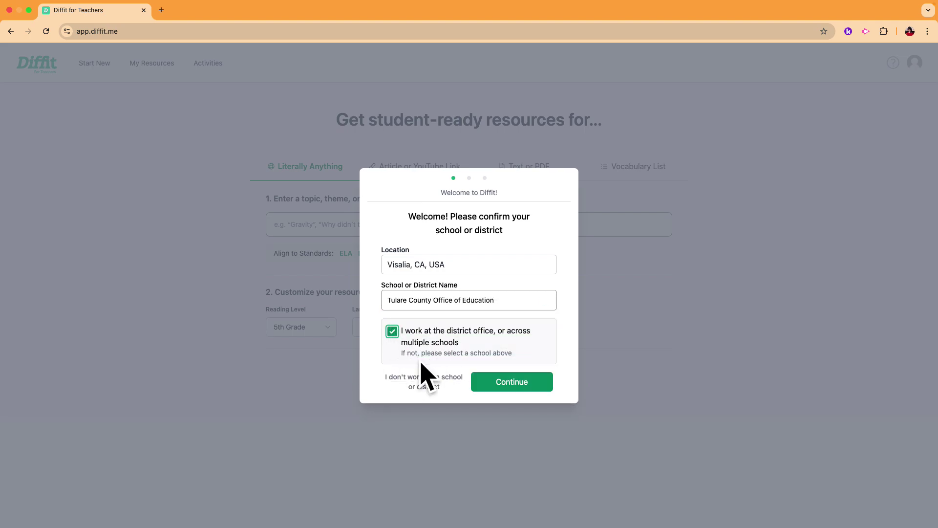
{"action": "left_click", "coordinate": [498, 383]}
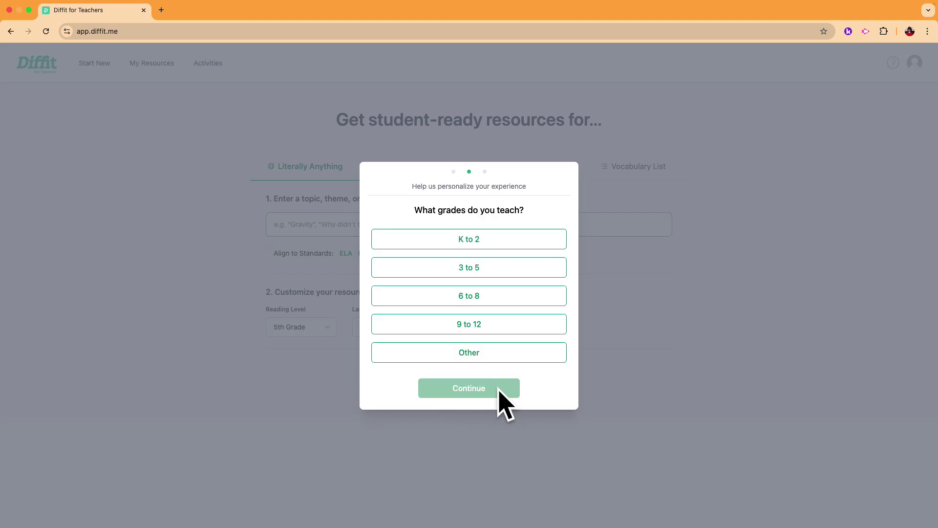
Choose K to 2, 3 to 5, 6 to 8 and 9 to 12 as the grades taught, and continue
{"action": "left_click", "coordinate": [483, 299]}
{"action": "left_click", "coordinate": [469, 272]}
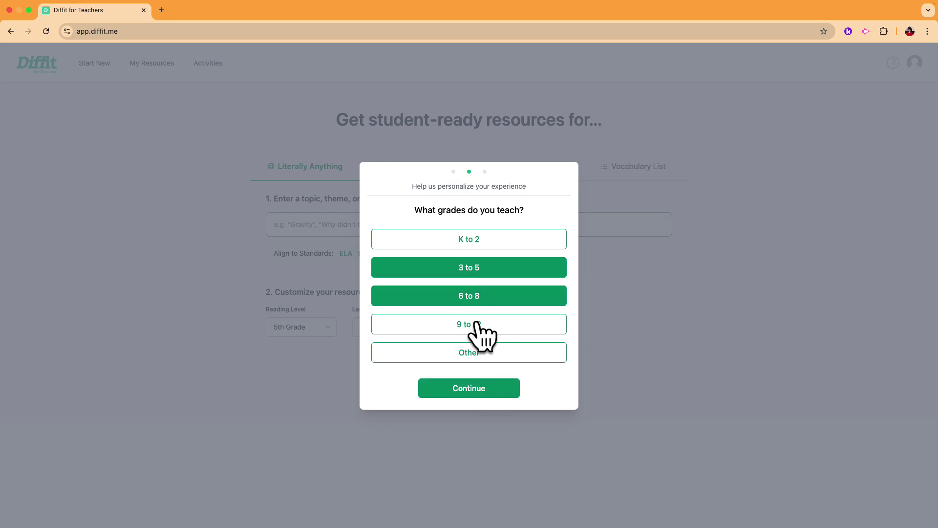
{"action": "left_click", "coordinate": [481, 328]}
{"action": "left_click", "coordinate": [465, 244]}
{"action": "left_click", "coordinate": [482, 389]}
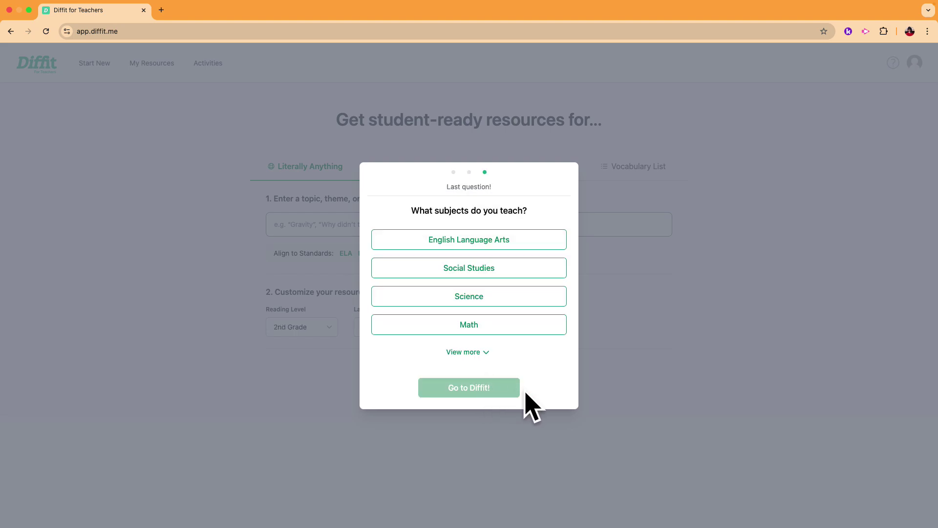
Choose English Language Arts, Social Studies, Science and Math as the subjects taught, and dismiss the welcome message
{"action": "left_click", "coordinate": [495, 244]}
{"action": "left_click", "coordinate": [487, 269]}
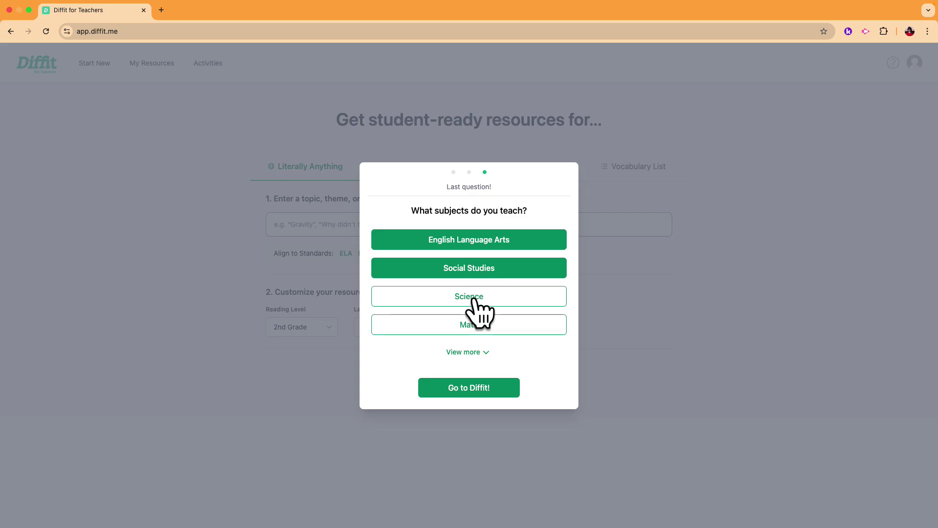
{"action": "left_click", "coordinate": [476, 297]}
{"action": "left_click", "coordinate": [470, 325]}
{"action": "left_click", "coordinate": [477, 388]}
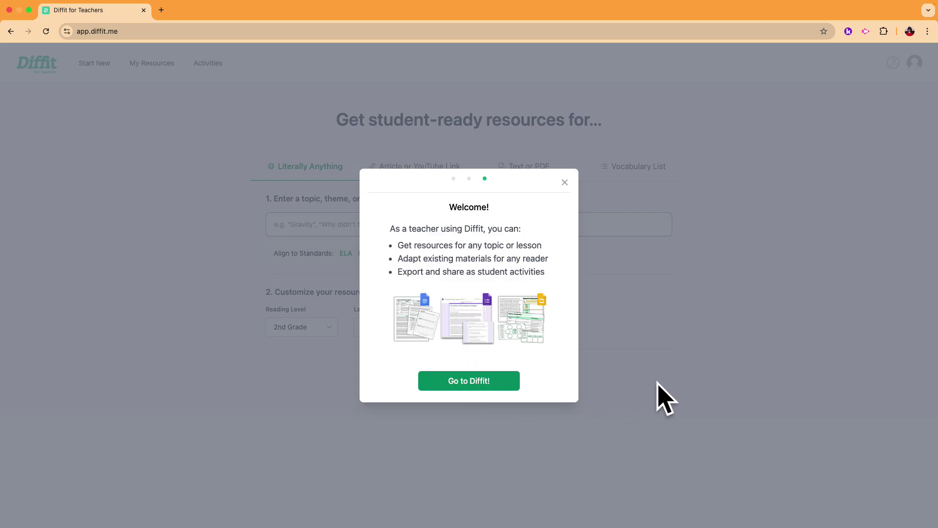
{"action": "left_click", "coordinate": [564, 182]}
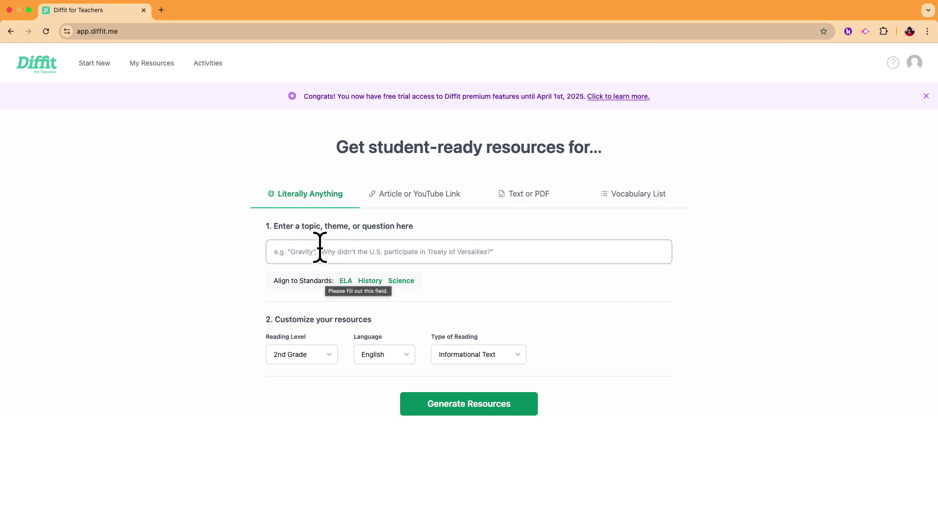
Look at the Article or YouTube Link and Text or PDF source options, and return to Literally Anything
{"action": "left_click", "coordinate": [405, 195]}
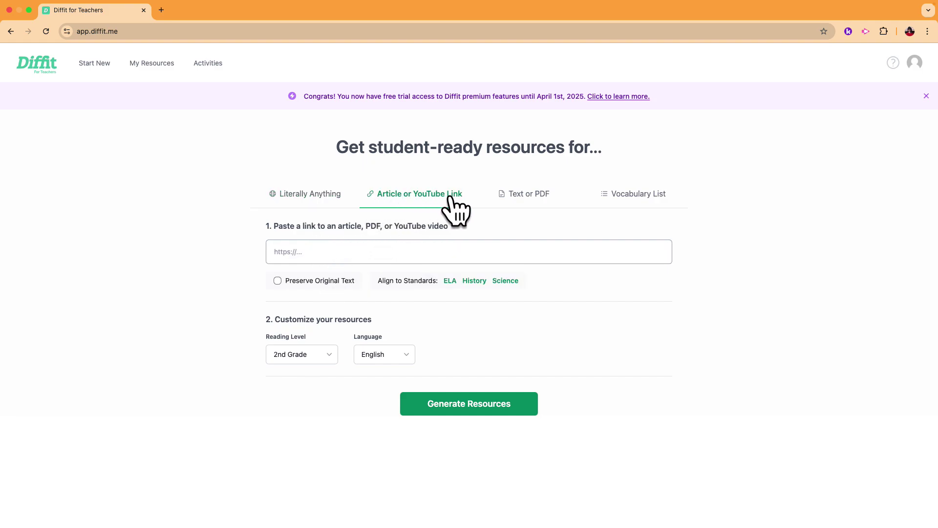
{"action": "left_click", "coordinate": [510, 198]}
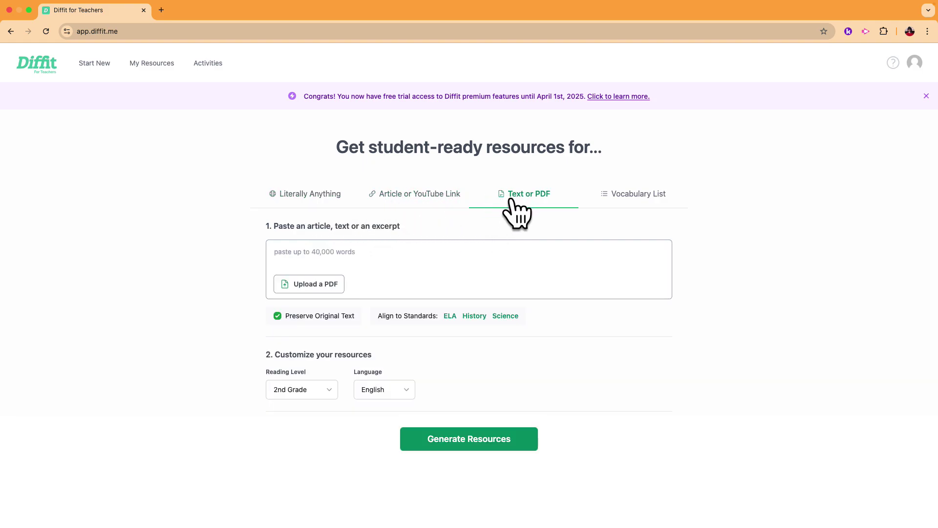
{"action": "left_click", "coordinate": [334, 254]}
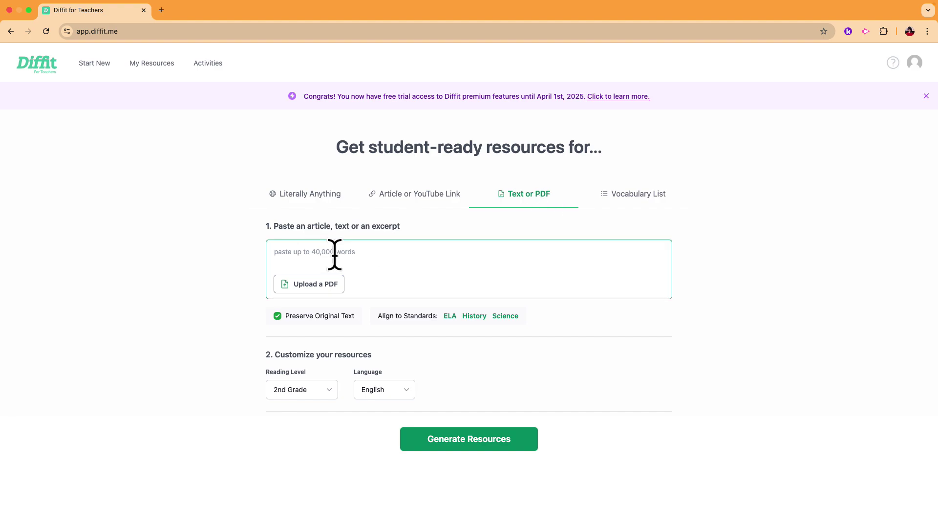
{"action": "left_click", "coordinate": [286, 198]}
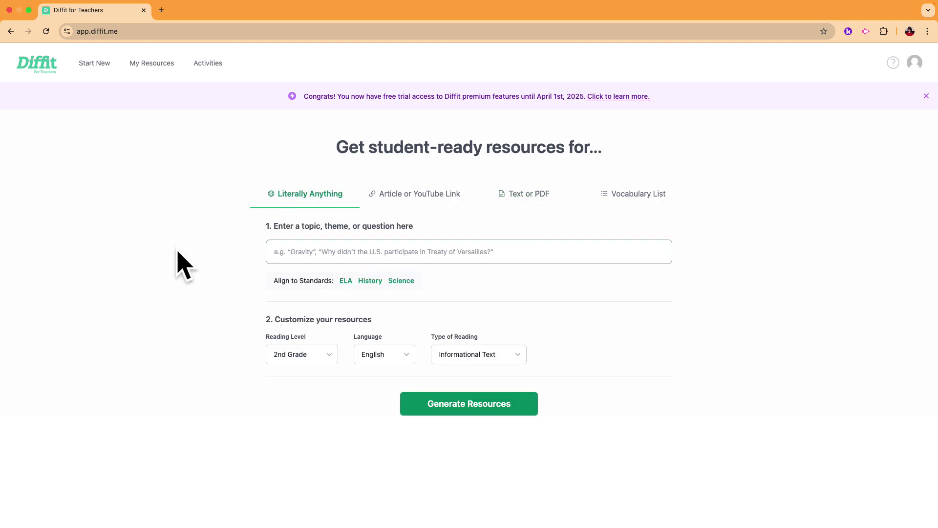
Enter the topic "California Missions" and filter the History standards to California, 4th Grade
{"action": "left_click", "coordinate": [298, 252]}
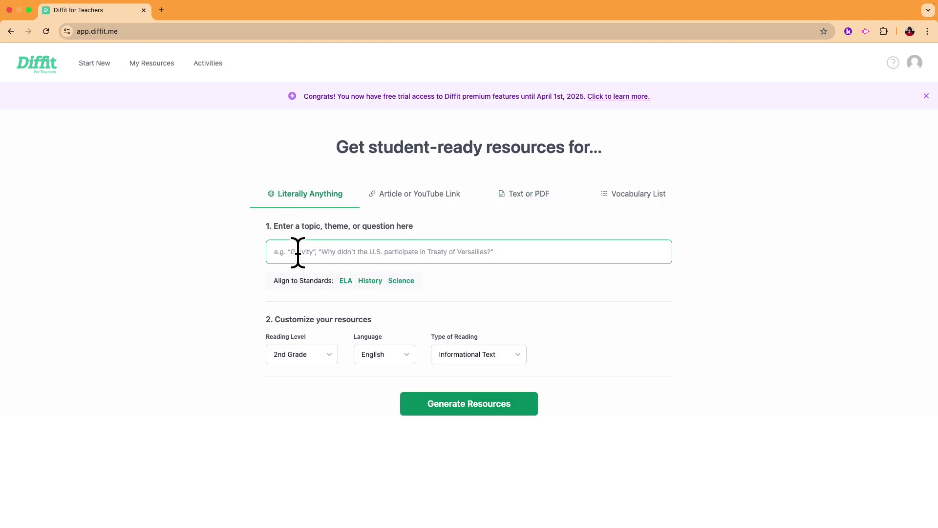
{"action": "type", "text": "California Missions"}
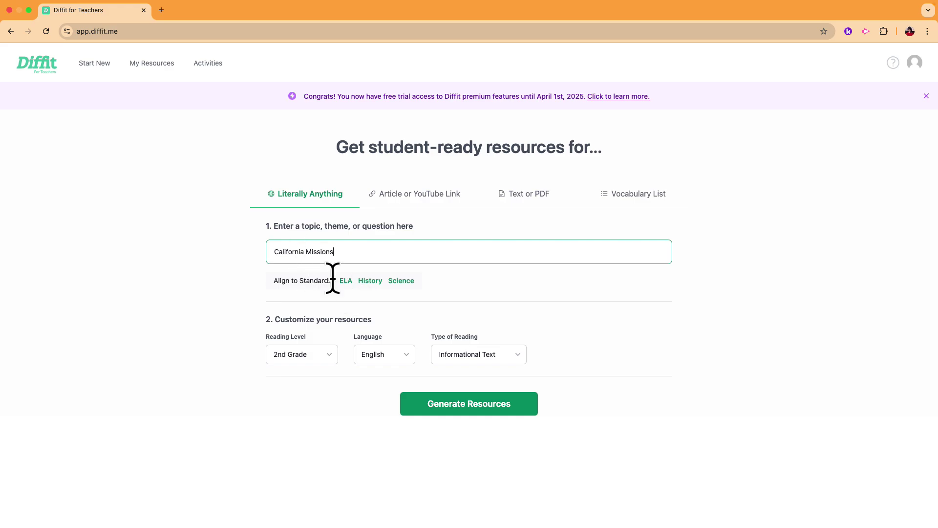
{"action": "left_click", "coordinate": [370, 282]}
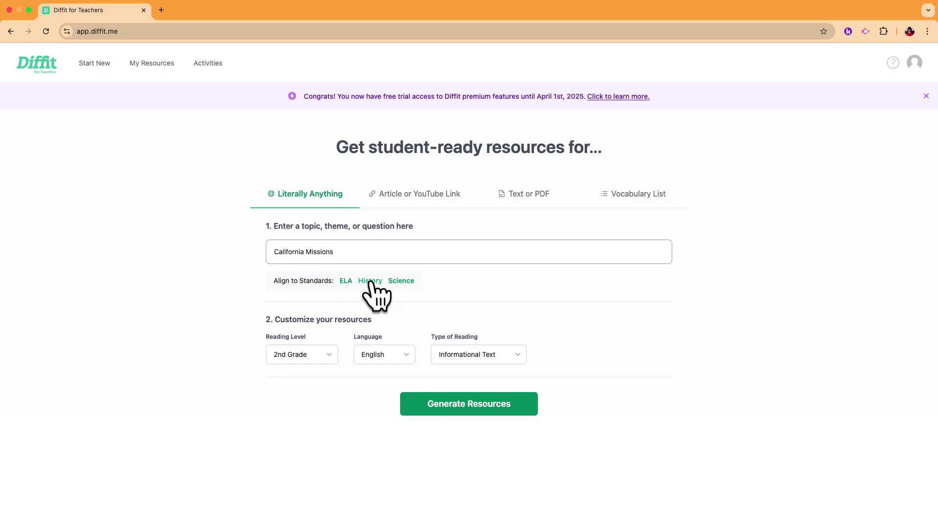
{"action": "left_click", "coordinate": [354, 185]}
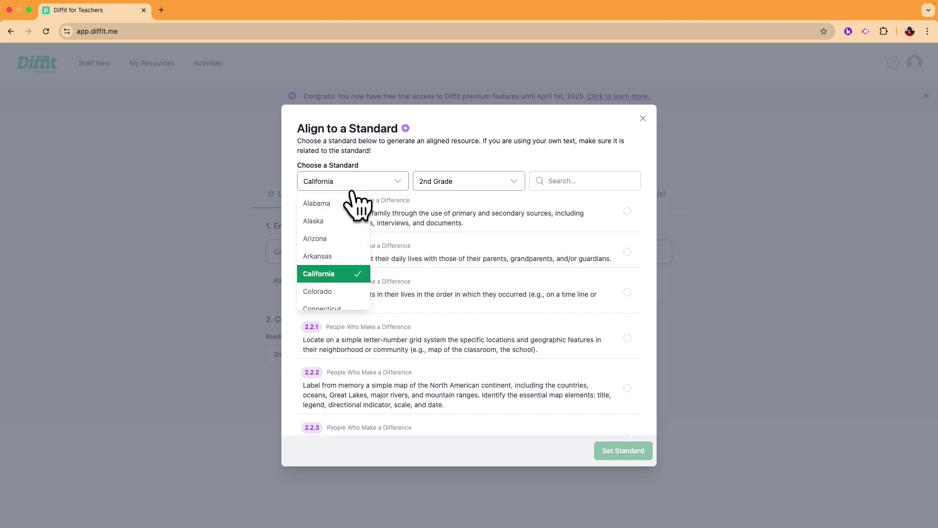
{"action": "left_click", "coordinate": [342, 274]}
{"action": "left_click", "coordinate": [472, 182]}
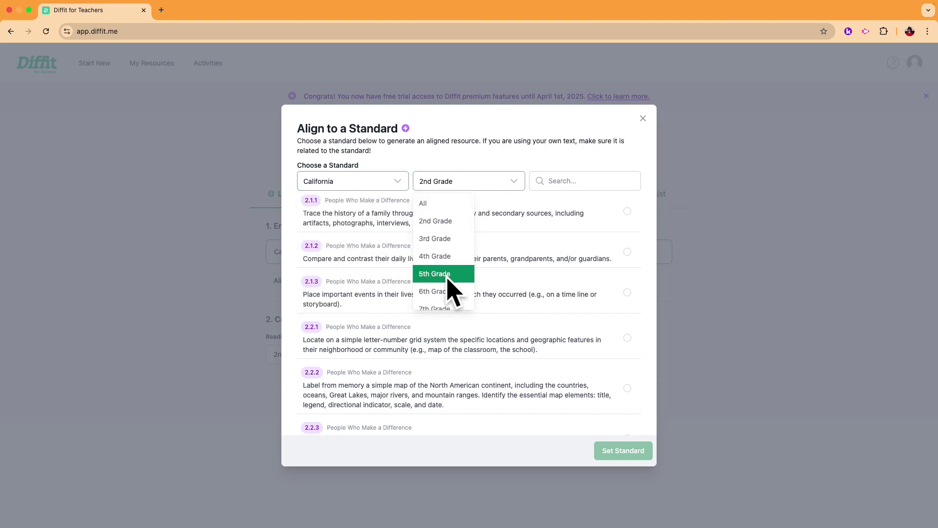
{"action": "left_click", "coordinate": [440, 257]}
Search the standards for "mission" and align the resource to standard 4.2.3 on Spanish exploration and colonization
{"action": "left_click", "coordinate": [557, 182]}
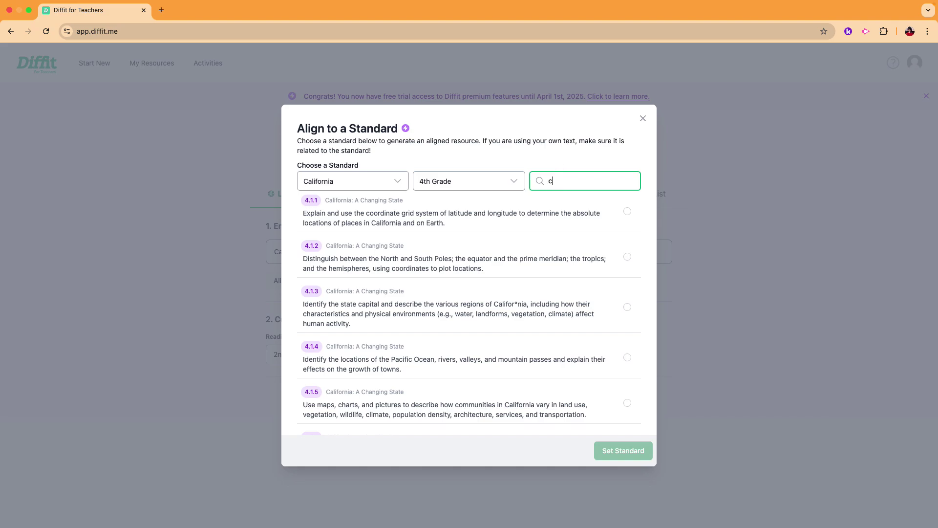
{"action": "type", "text": "ca mis"}
{"action": "key", "text": "BackSpace"}
{"action": "key", "text": "BackSpace"}
{"action": "type", "text": "mission"}
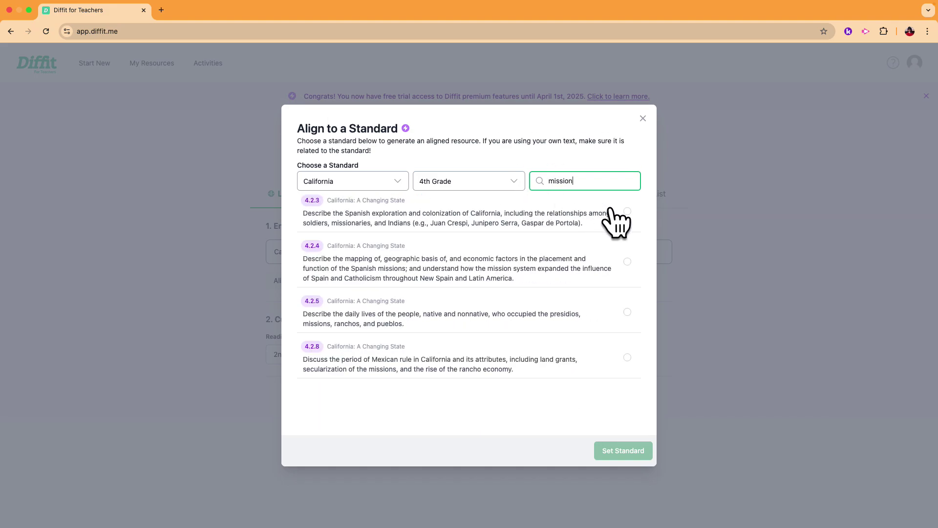
{"action": "left_click", "coordinate": [627, 211]}
{"action": "left_click", "coordinate": [626, 262]}
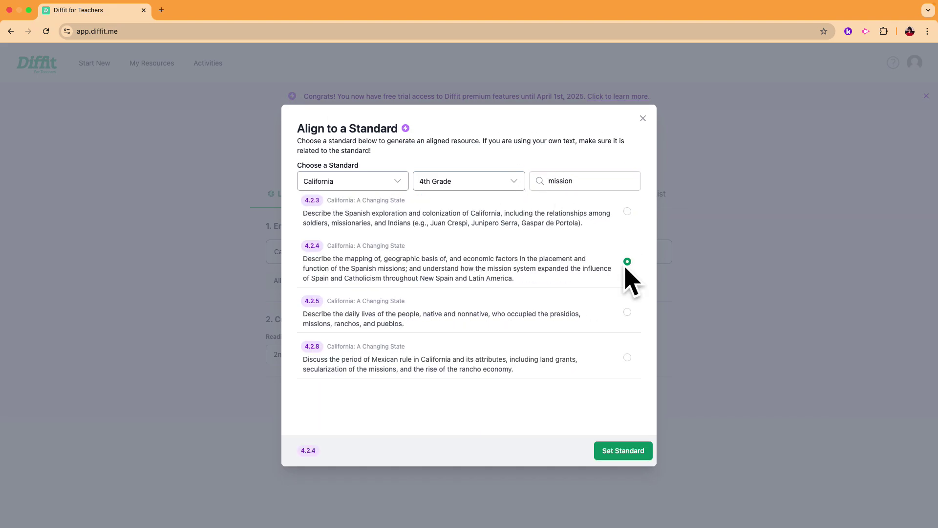
{"action": "left_click", "coordinate": [628, 311]}
{"action": "left_click", "coordinate": [627, 211]}
{"action": "left_click", "coordinate": [618, 454]}
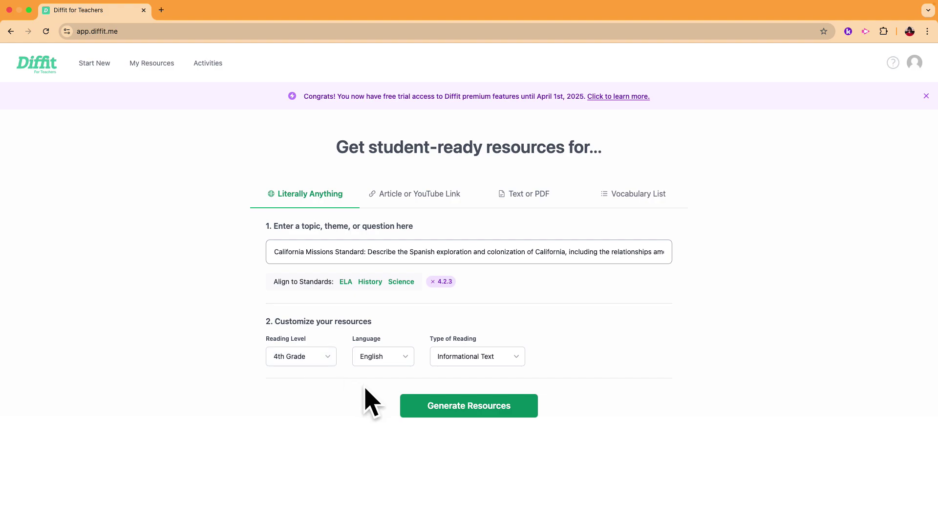
Generate the resources and choose the photo of the white mission church as the header image
{"action": "left_click", "coordinate": [442, 408]}
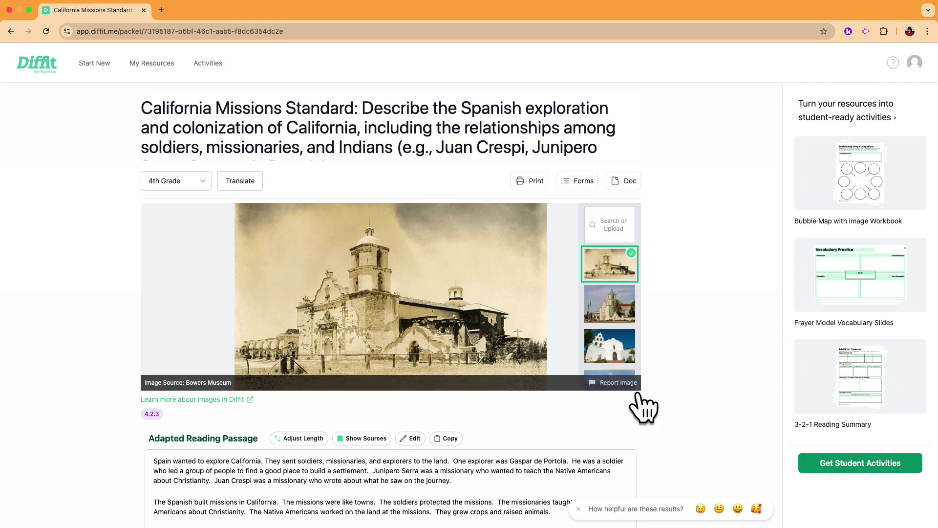
{"action": "left_click", "coordinate": [617, 308]}
{"action": "left_click", "coordinate": [608, 364]}
Regenerate the adapted reading passage with its length set to Long
{"action": "scroll", "coordinate": [579, 357], "scroll_direction": "down", "scroll_amount": 4}
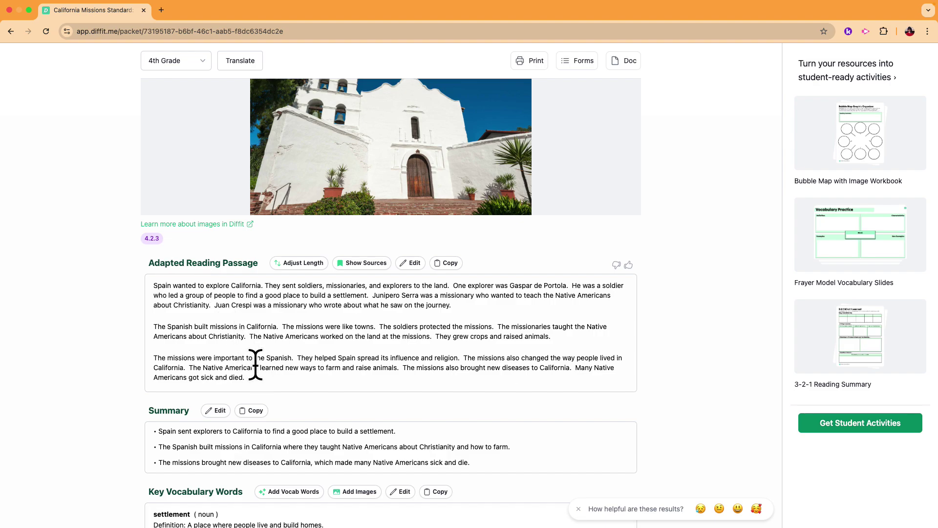
{"action": "left_click", "coordinate": [285, 265]}
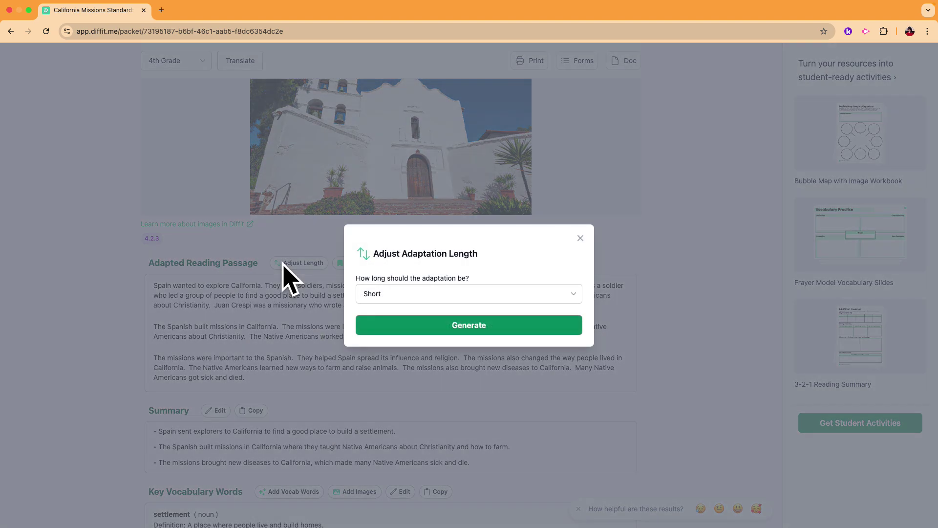
{"action": "left_click", "coordinate": [389, 296]}
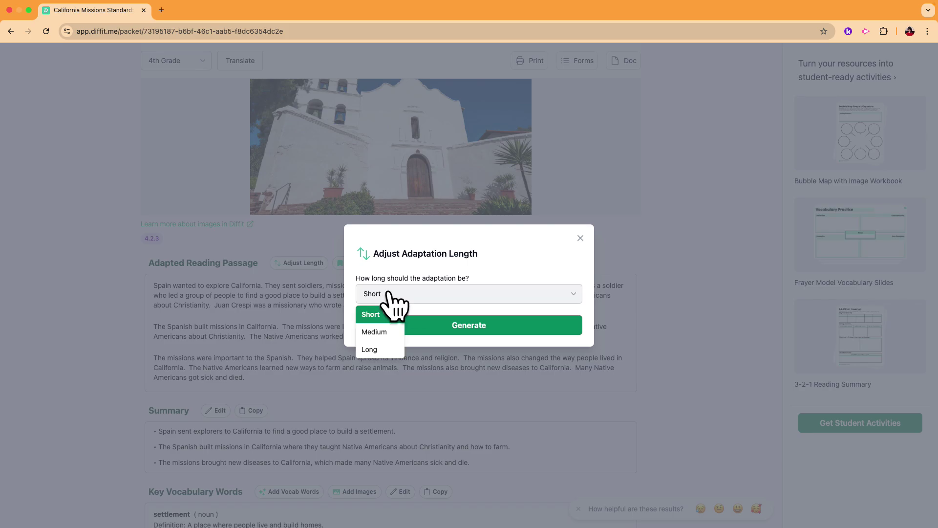
{"action": "left_click", "coordinate": [375, 350]}
{"action": "left_click", "coordinate": [415, 331]}
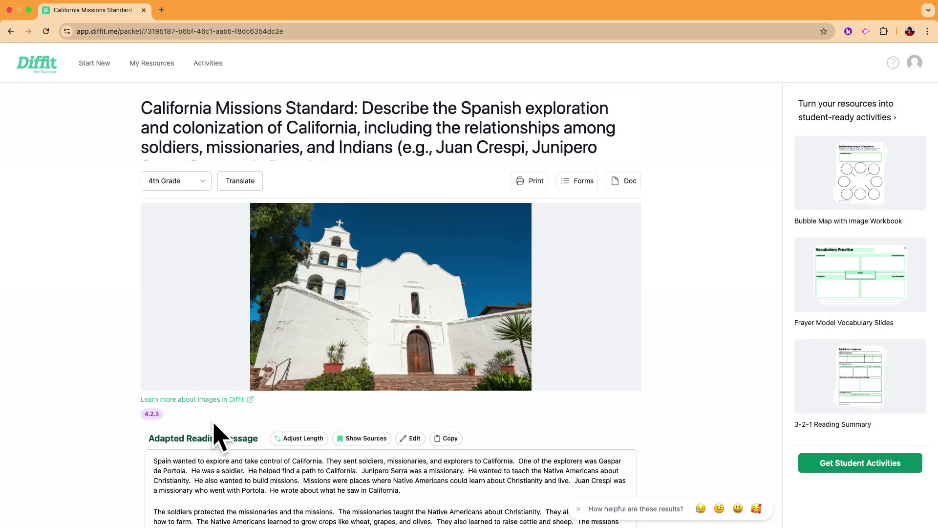
Show the sources of the adapted reading passage and examine its citations and source list
{"action": "scroll", "coordinate": [109, 450], "scroll_direction": "down", "scroll_amount": 4}
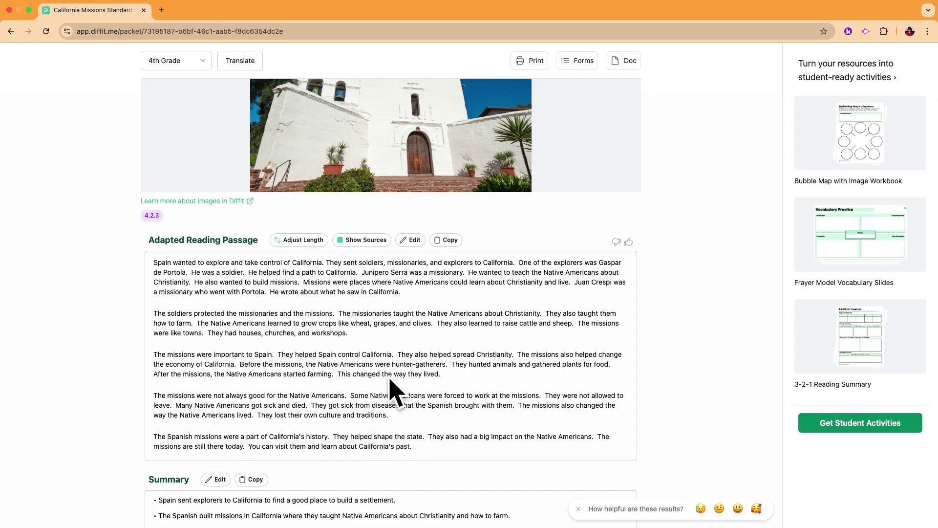
{"action": "left_click", "coordinate": [362, 242]}
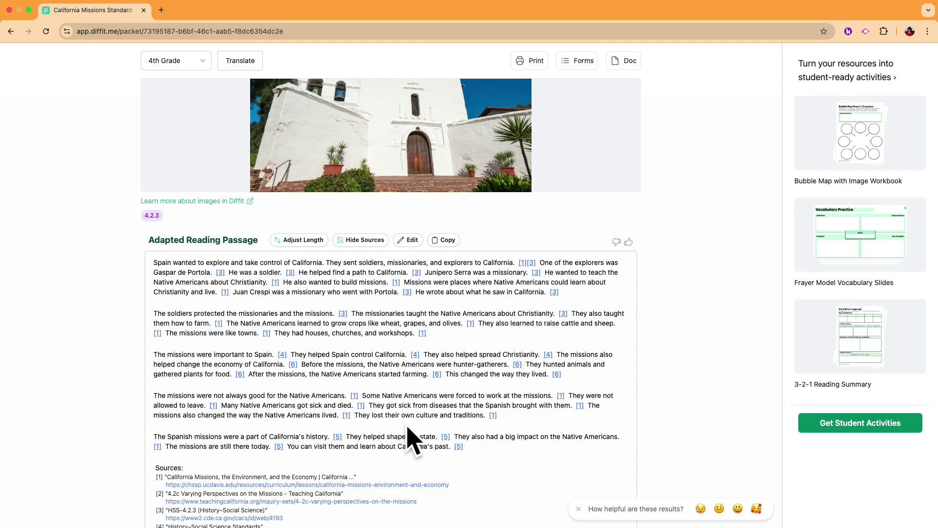
{"action": "scroll", "coordinate": [410, 439], "scroll_direction": "down", "scroll_amount": 3}
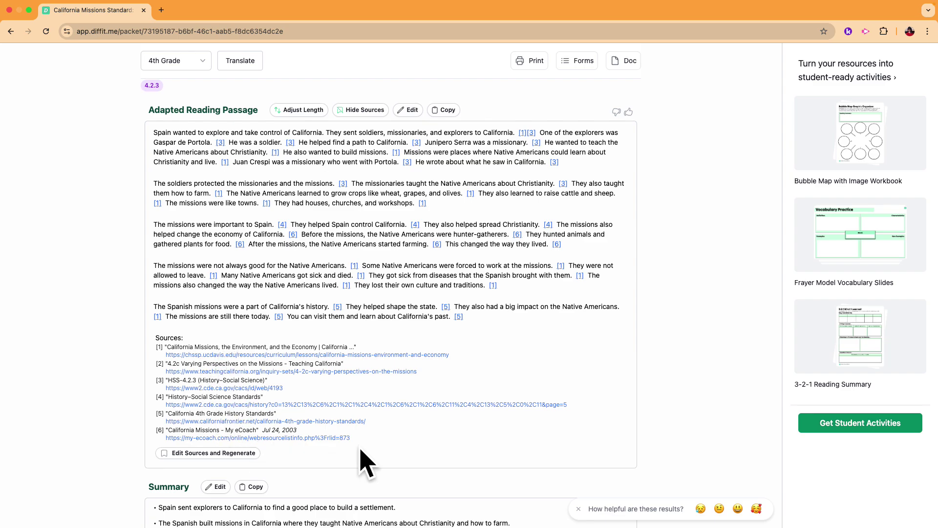
Exclude the "California Missions - My eCoach" source and regenerate the adapted reading passage from the remaining sources
{"action": "left_click", "coordinate": [185, 454]}
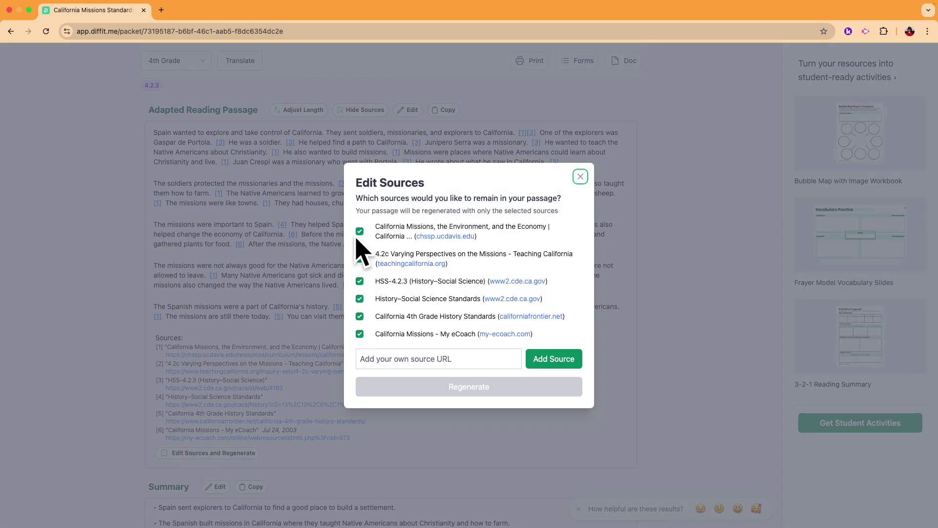
{"action": "left_click", "coordinate": [360, 334]}
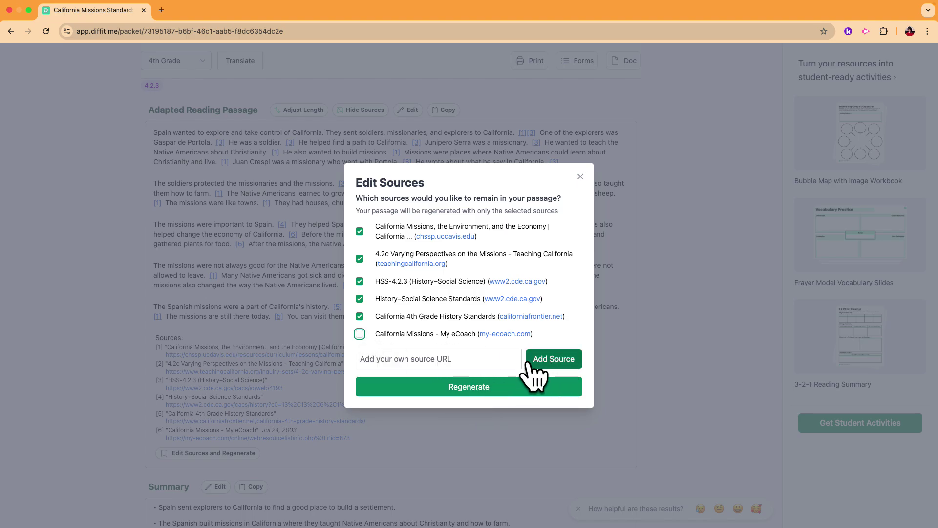
{"action": "left_click", "coordinate": [495, 398]}
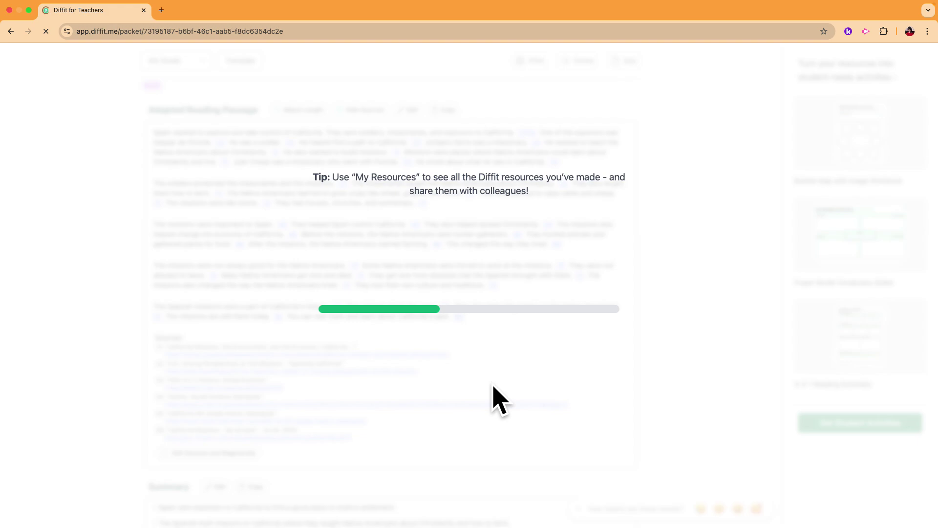
Check the length options available for the regenerated adapted reading passage
{"action": "scroll", "coordinate": [93, 459], "scroll_direction": "down", "scroll_amount": 2}
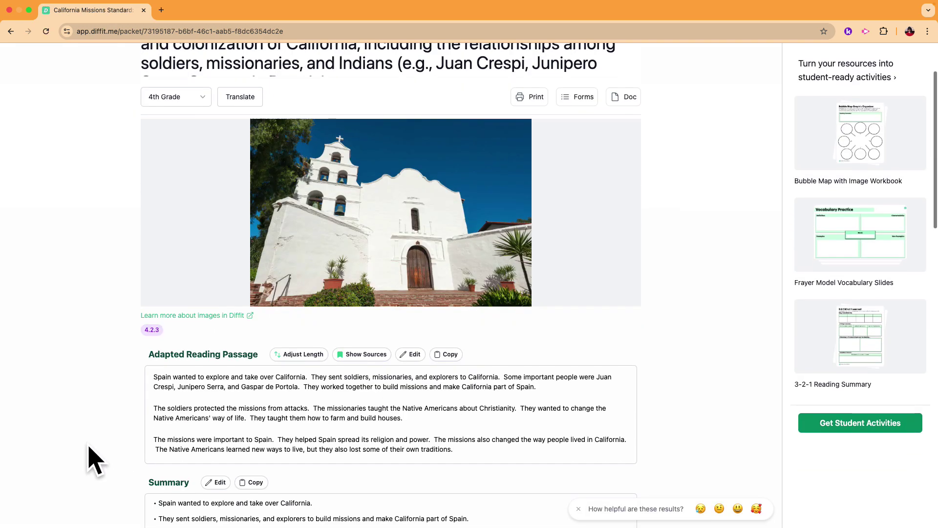
{"action": "scroll", "coordinate": [93, 458], "scroll_direction": "down", "scroll_amount": 2}
{"action": "left_click", "coordinate": [301, 262]}
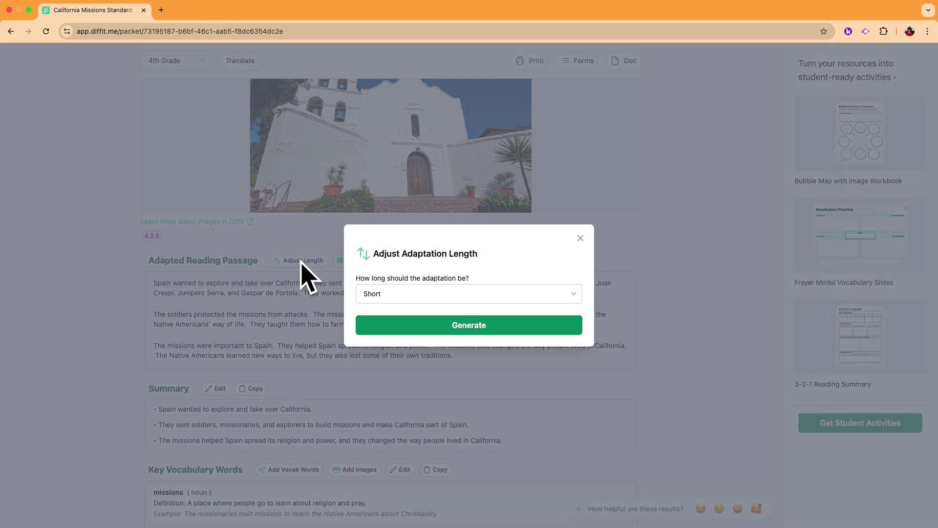
{"action": "left_click", "coordinate": [406, 296]}
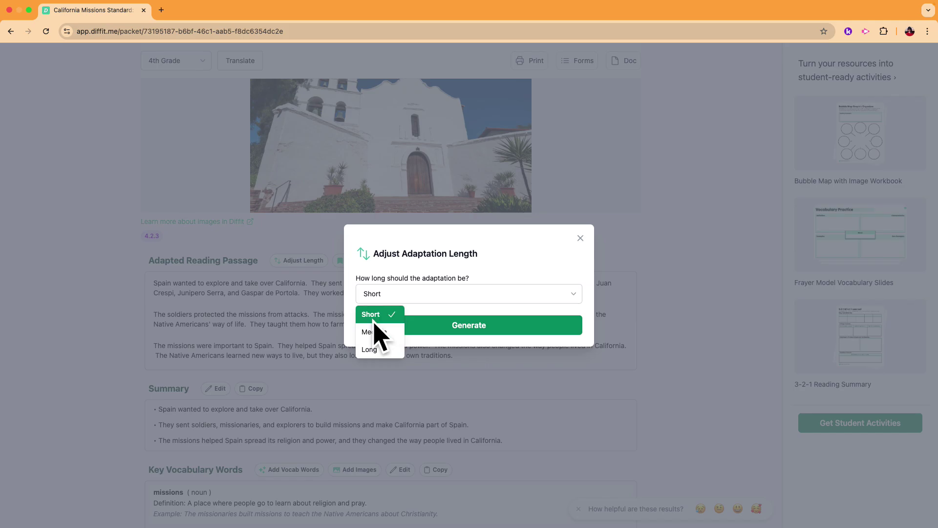
{"action": "left_click", "coordinate": [581, 238]}
Examine the resource's summary, key vocabulary words, multiple choice questions, short answer questions and open-ended prompts
{"action": "scroll", "coordinate": [98, 413], "scroll_direction": "down", "scroll_amount": 1}
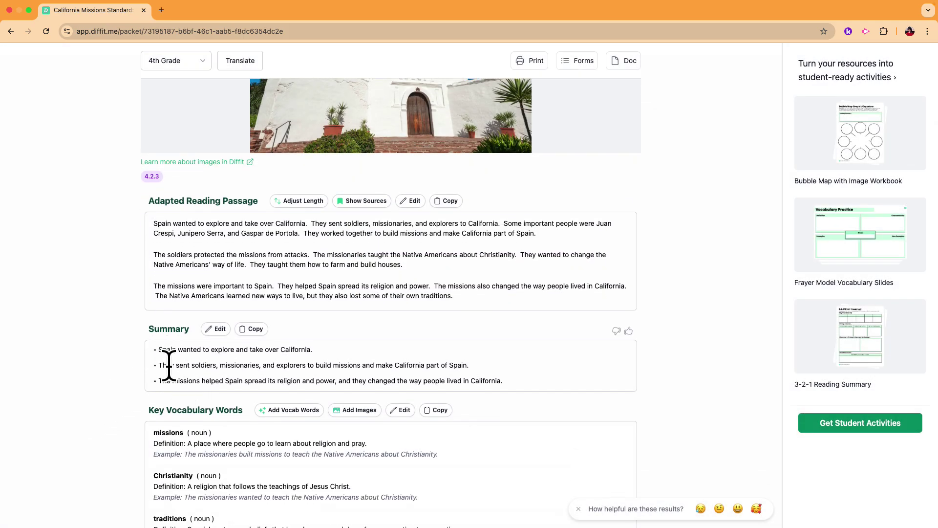
{"action": "scroll", "coordinate": [105, 425], "scroll_direction": "down", "scroll_amount": 5}
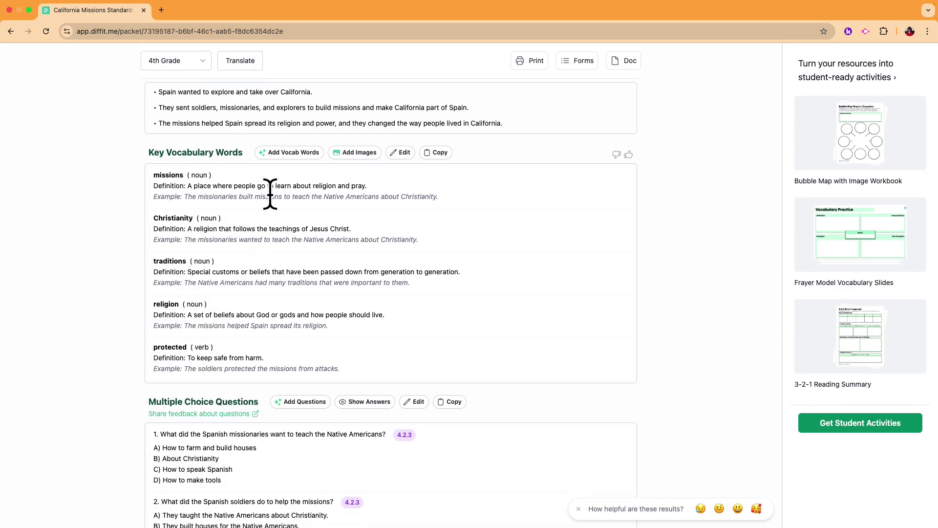
{"action": "scroll", "coordinate": [100, 349], "scroll_direction": "down", "scroll_amount": 5}
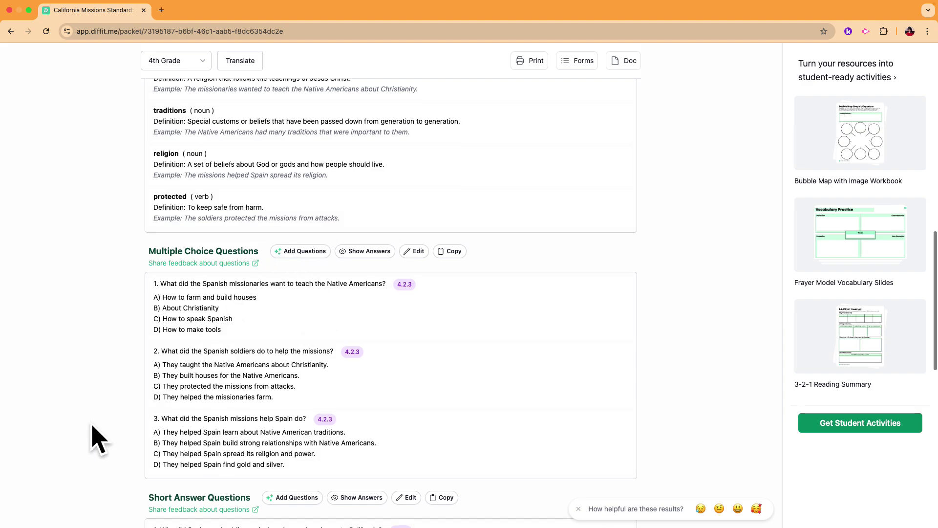
{"action": "scroll", "coordinate": [95, 436], "scroll_direction": "down", "scroll_amount": 3}
{"action": "scroll", "coordinate": [98, 439], "scroll_direction": "down", "scroll_amount": 5}
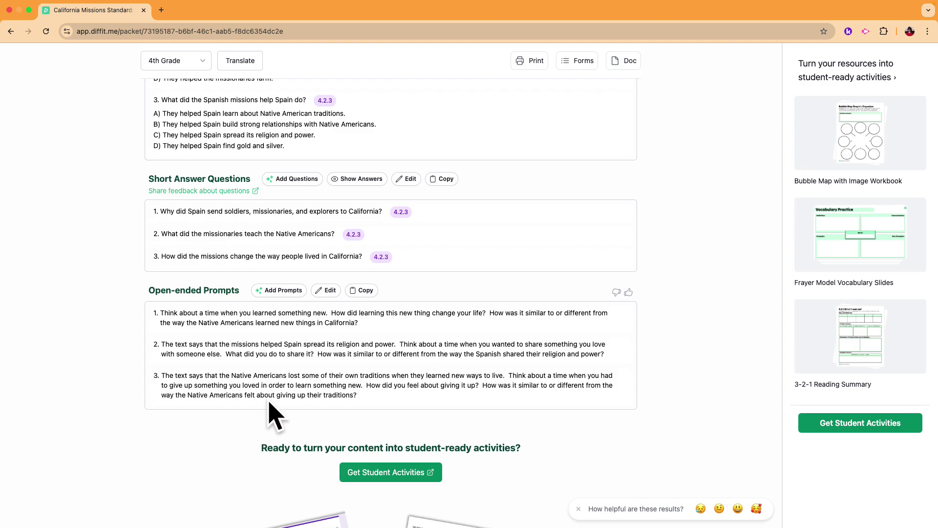
{"action": "scroll", "coordinate": [188, 403], "scroll_direction": "up", "scroll_amount": 12}
{"action": "scroll", "coordinate": [188, 403], "scroll_direction": "up", "scroll_amount": 4}
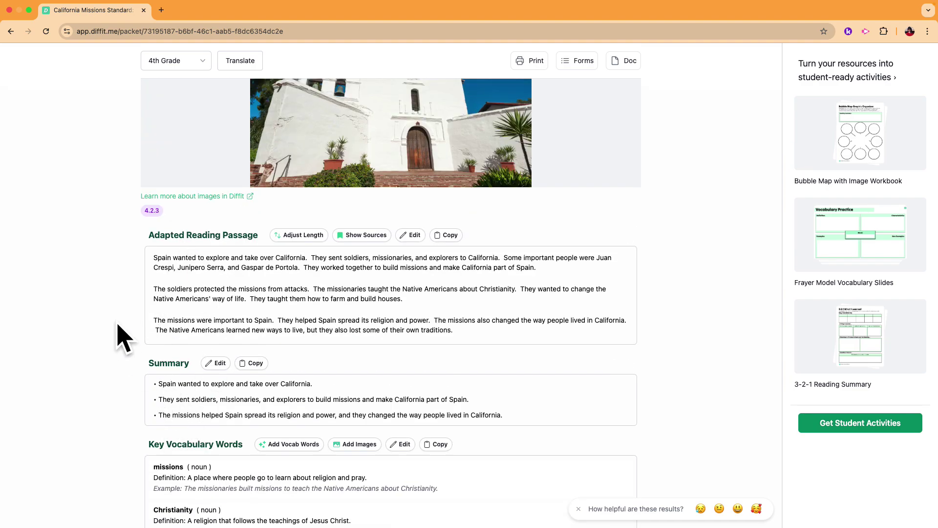
{"action": "scroll", "coordinate": [108, 425], "scroll_direction": "down", "scroll_amount": 16}
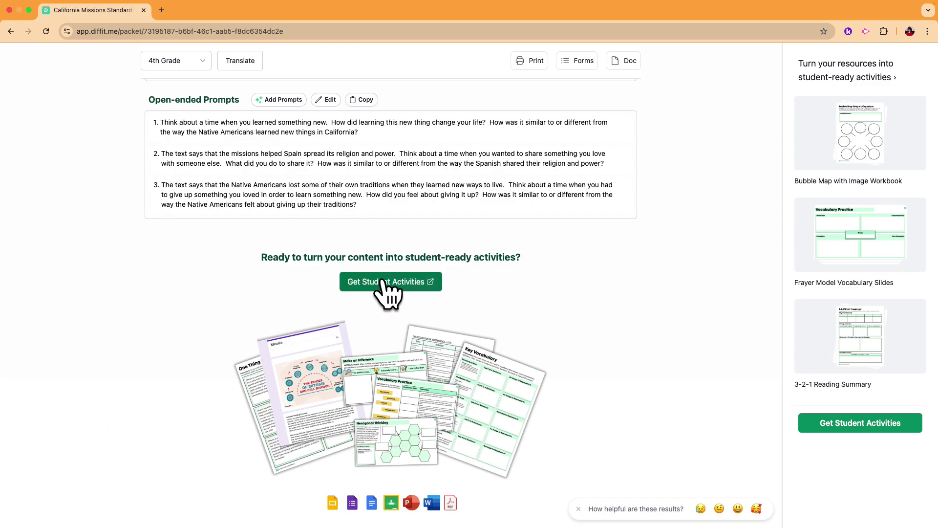
Open the student activities for the resource and browse the templates from Featured through the Partner Collections
{"action": "left_click", "coordinate": [387, 286]}
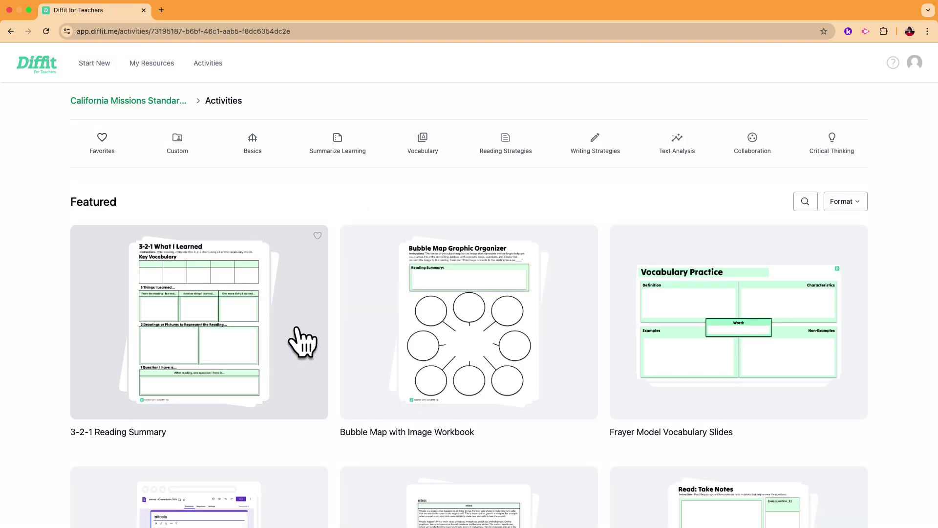
{"action": "scroll", "coordinate": [306, 366], "scroll_direction": "down", "scroll_amount": 14}
{"action": "scroll", "coordinate": [306, 364], "scroll_direction": "down", "scroll_amount": 15}
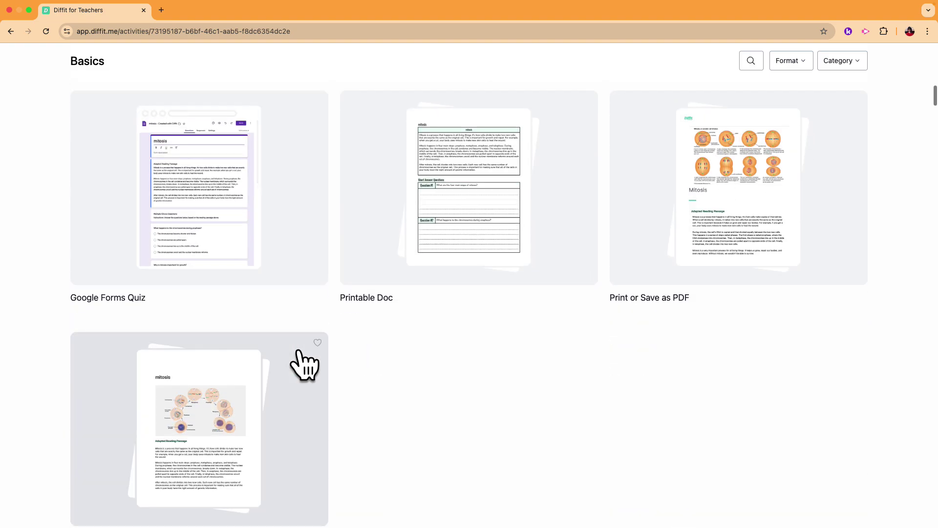
{"action": "scroll", "coordinate": [306, 364], "scroll_direction": "down", "scroll_amount": 19}
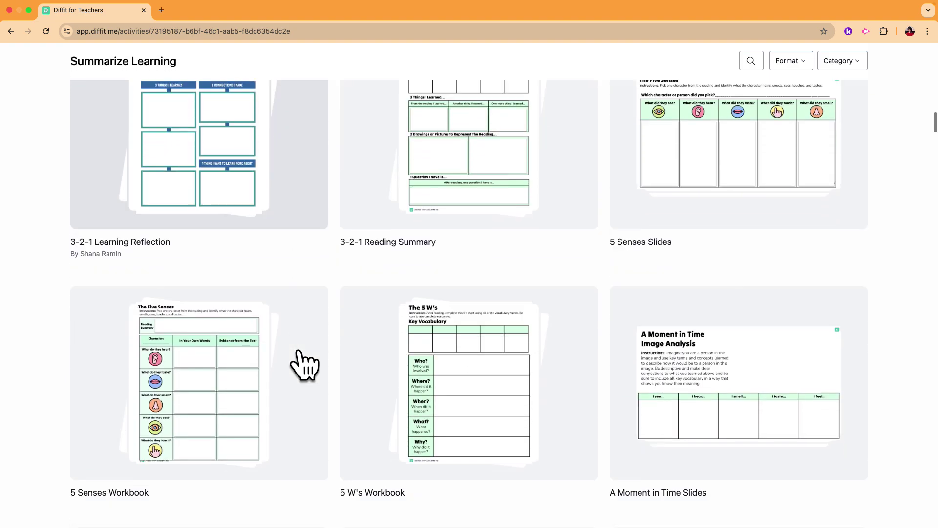
{"action": "scroll", "coordinate": [306, 364], "scroll_direction": "down", "scroll_amount": 20}
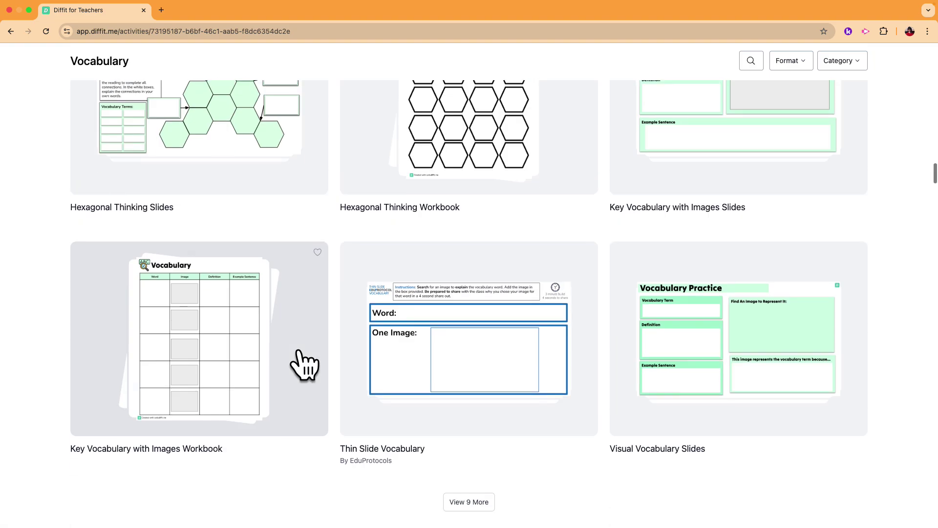
{"action": "scroll", "coordinate": [300, 361], "scroll_direction": "down", "scroll_amount": 6}
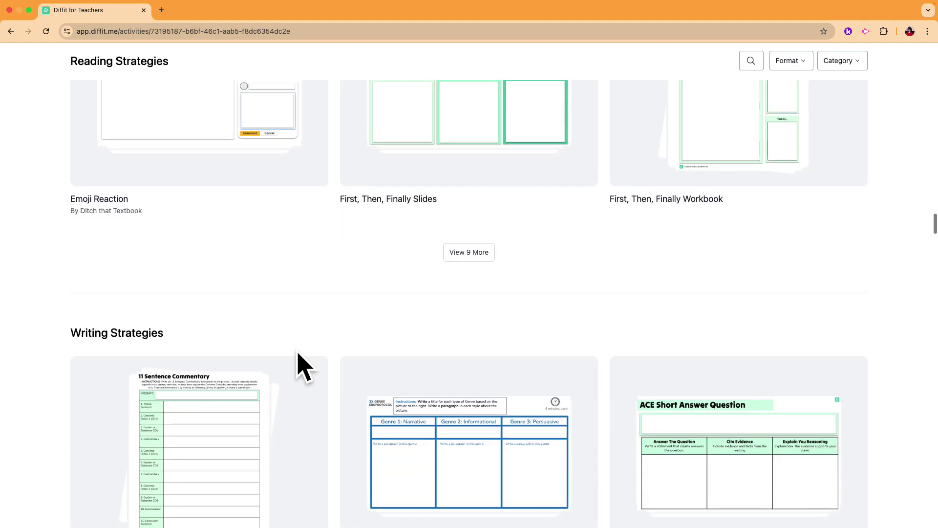
{"action": "scroll", "coordinate": [301, 368], "scroll_direction": "down", "scroll_amount": 16}
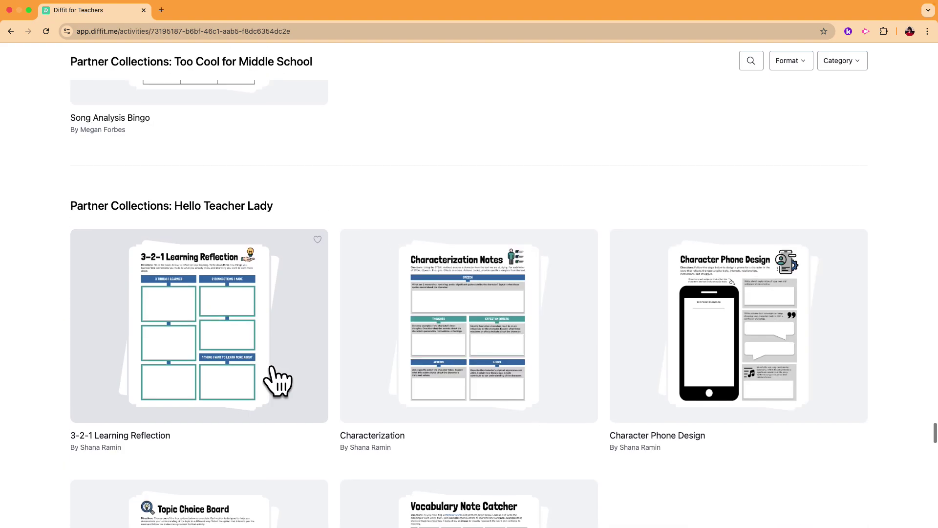
{"action": "scroll", "coordinate": [278, 381], "scroll_direction": "up", "scroll_amount": 15}
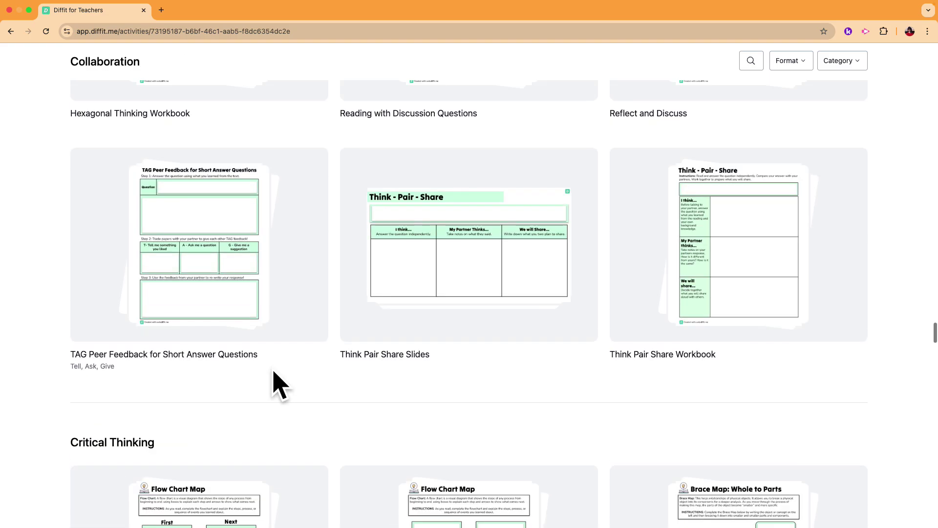
{"action": "scroll", "coordinate": [276, 386], "scroll_direction": "up", "scroll_amount": 20}
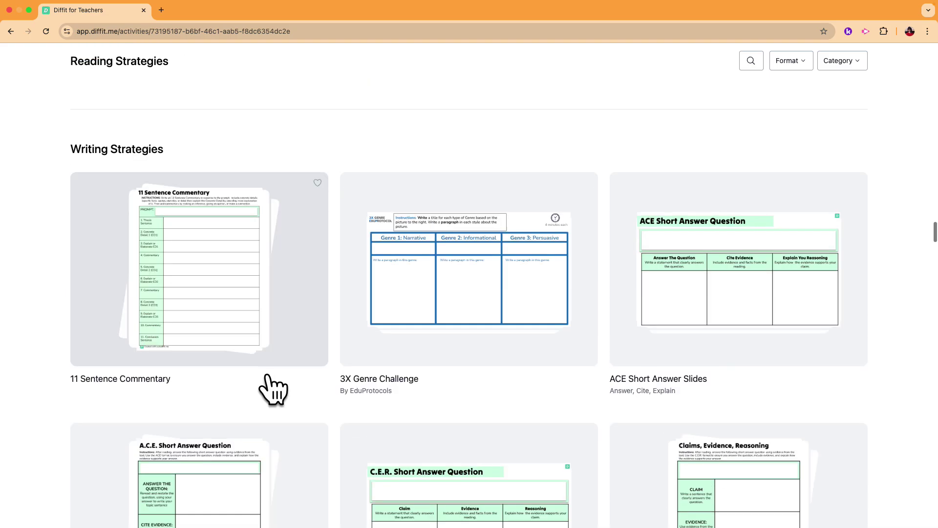
{"action": "scroll", "coordinate": [272, 390], "scroll_direction": "up", "scroll_amount": 20}
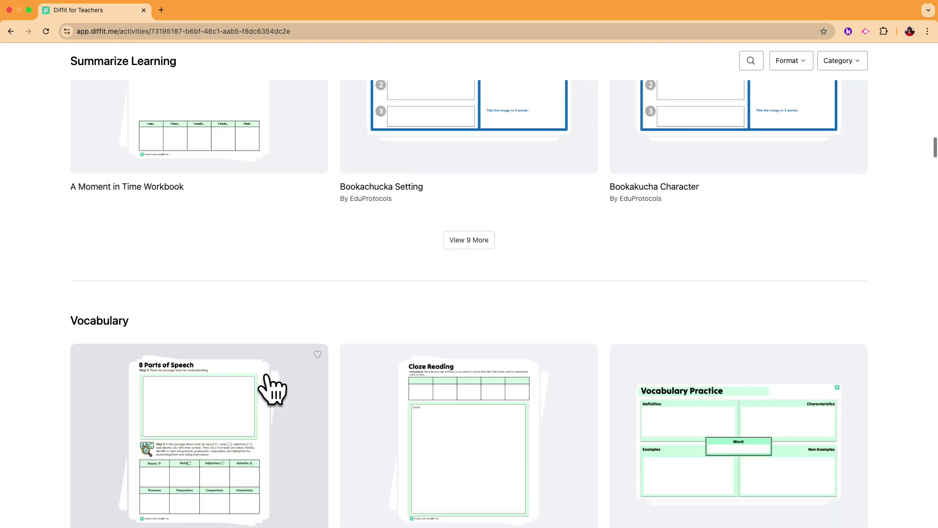
{"action": "scroll", "coordinate": [272, 389], "scroll_direction": "up", "scroll_amount": 20}
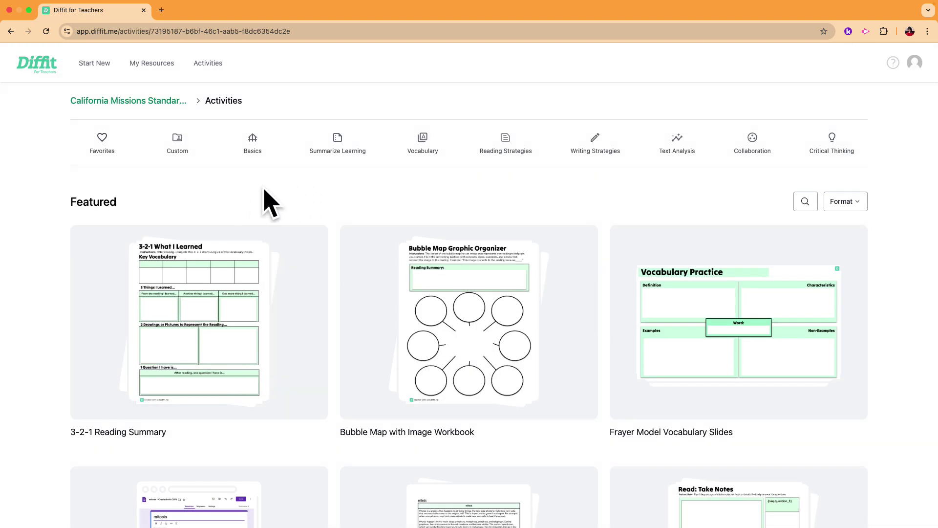
Open the Reading with Discussion Questions activity and preview its pages, finishing on Image Analysis: Notice & Wonder
{"action": "scroll", "coordinate": [341, 359], "scroll_direction": "down", "scroll_amount": 5}
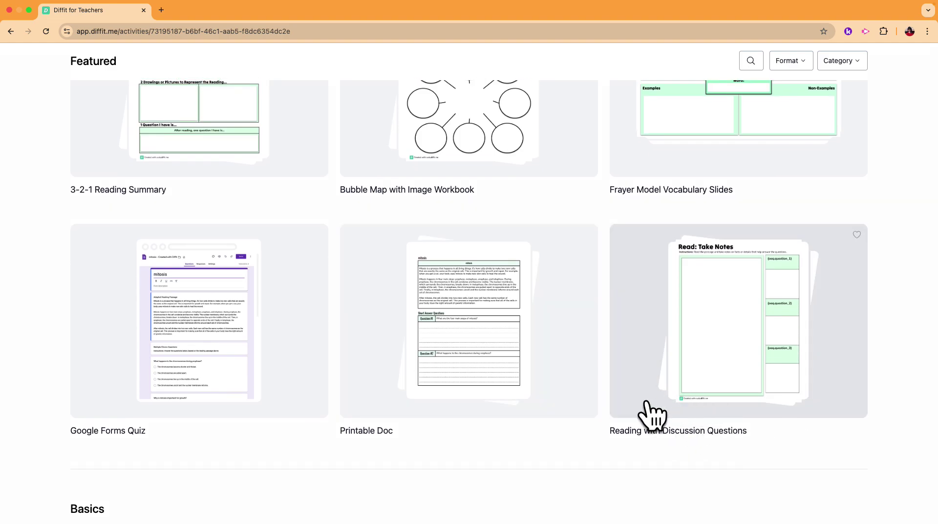
{"action": "left_click", "coordinate": [741, 372]}
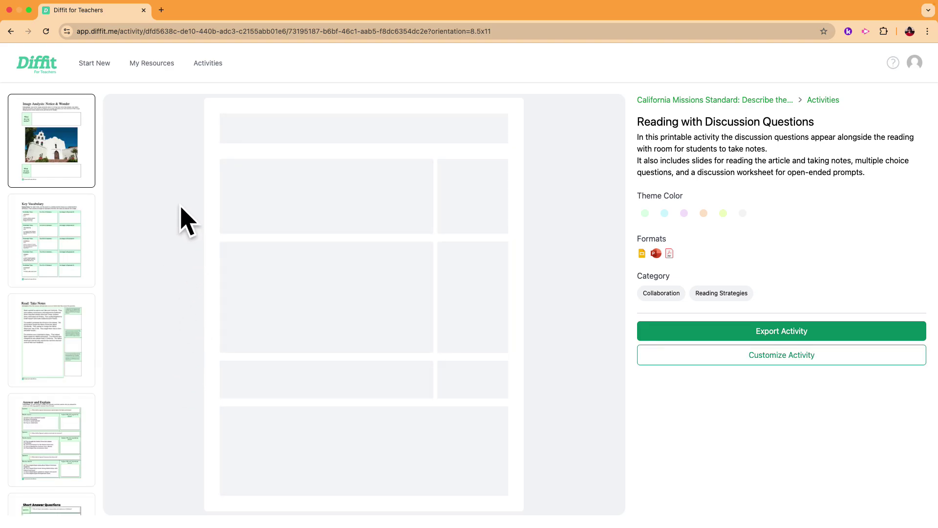
{"action": "left_click", "coordinate": [50, 227]}
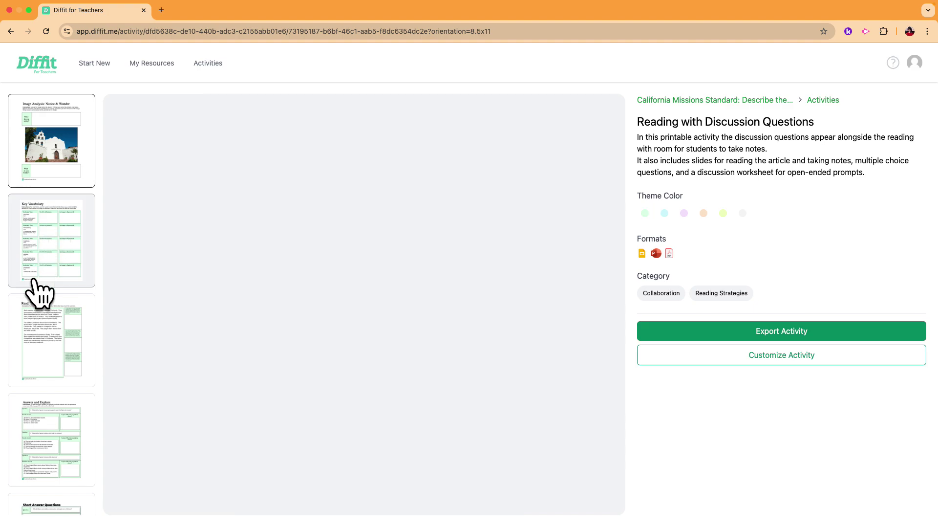
{"action": "left_click", "coordinate": [51, 342]}
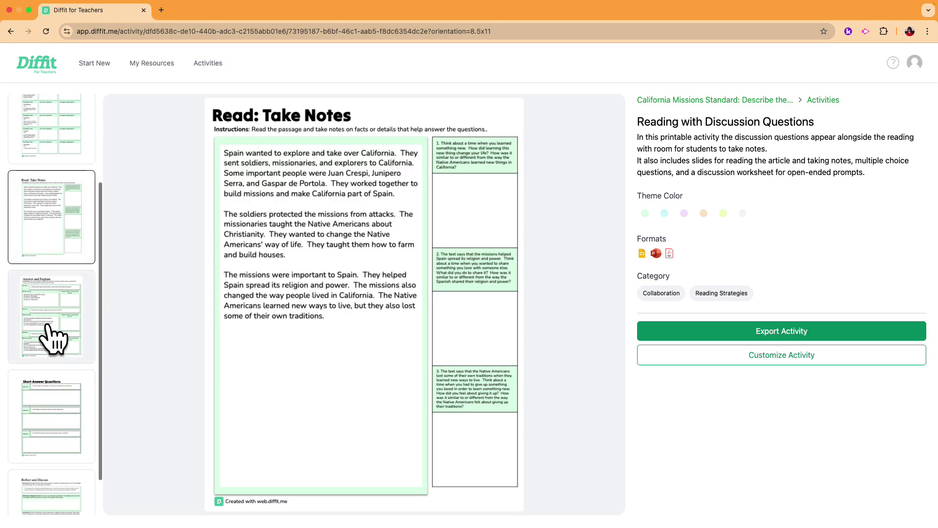
{"action": "left_click", "coordinate": [47, 324]}
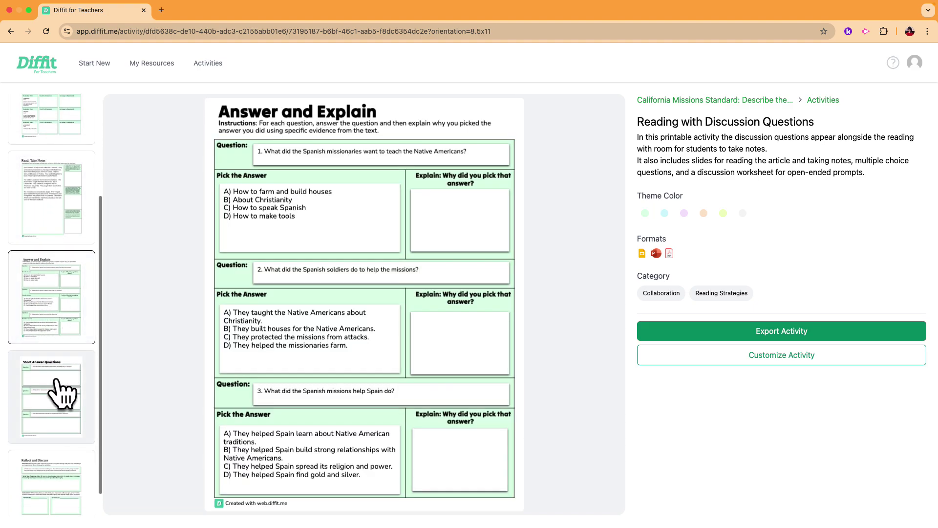
{"action": "left_click", "coordinate": [58, 377]}
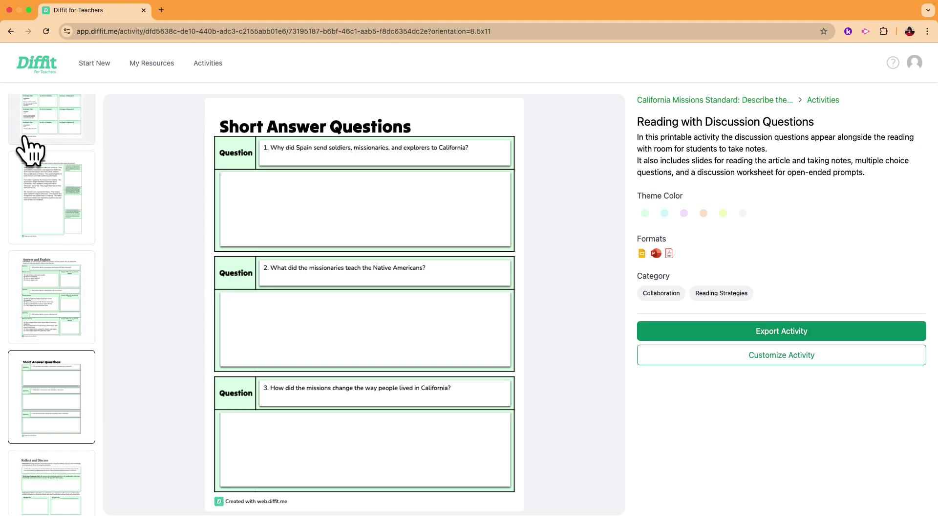
{"action": "scroll", "coordinate": [62, 268], "scroll_direction": "up", "scroll_amount": 3}
{"action": "left_click", "coordinate": [57, 159]}
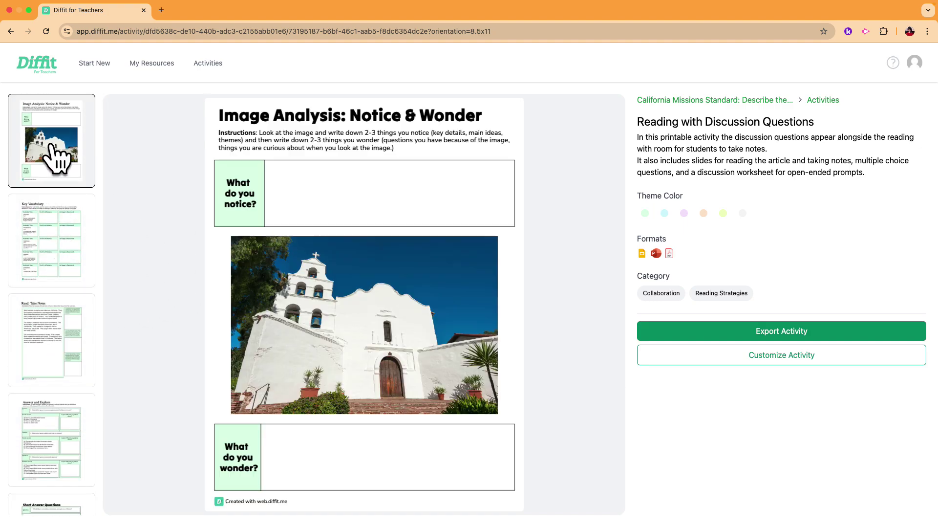
Export the activity with the requested Google Drive access allowed, and open it in Google Slides
{"action": "left_click", "coordinate": [788, 337]}
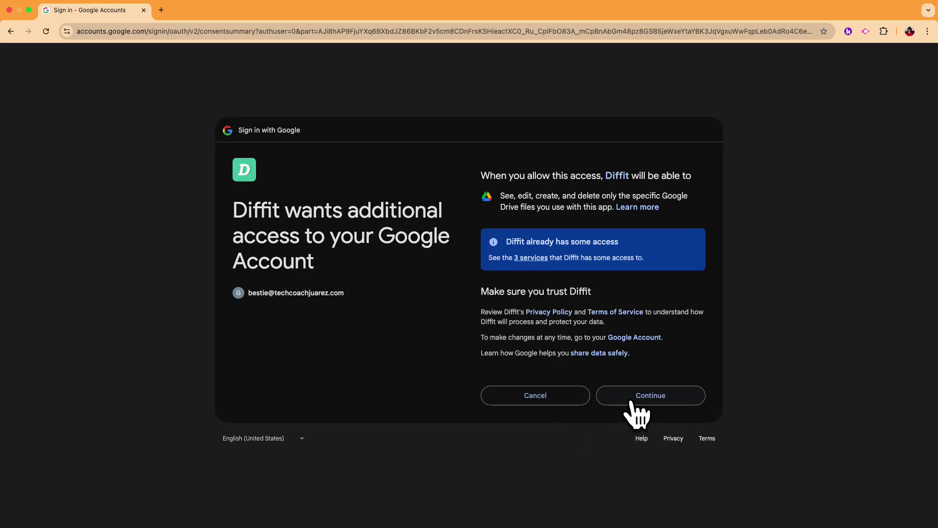
{"action": "left_click", "coordinate": [635, 395]}
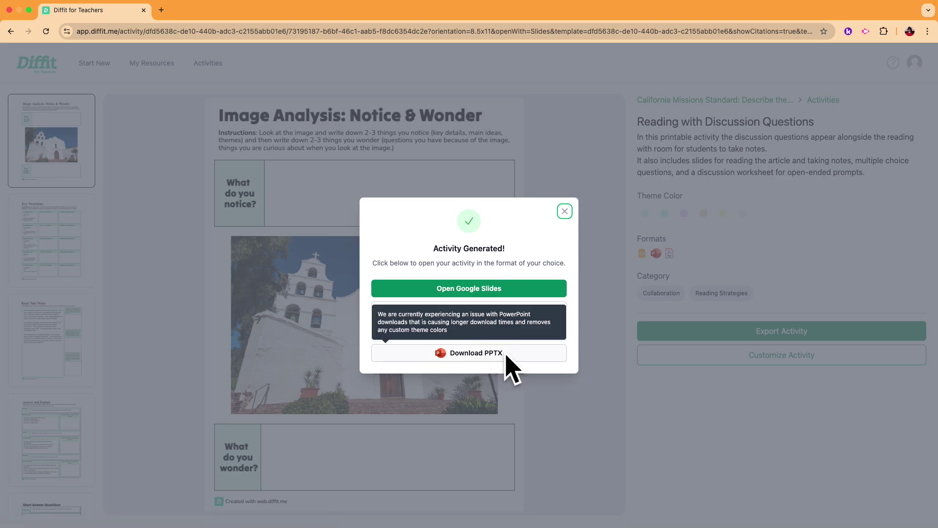
{"action": "left_click", "coordinate": [448, 290]}
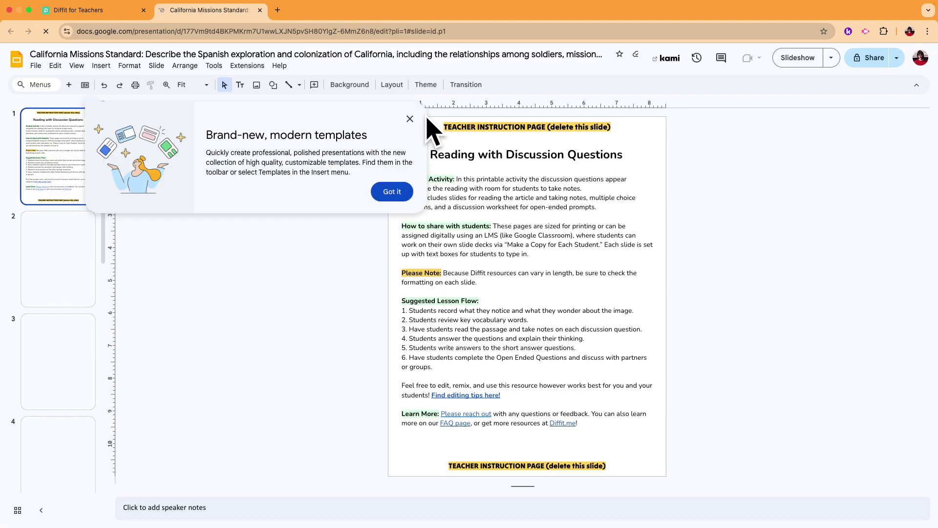
{"action": "left_click", "coordinate": [410, 118]}
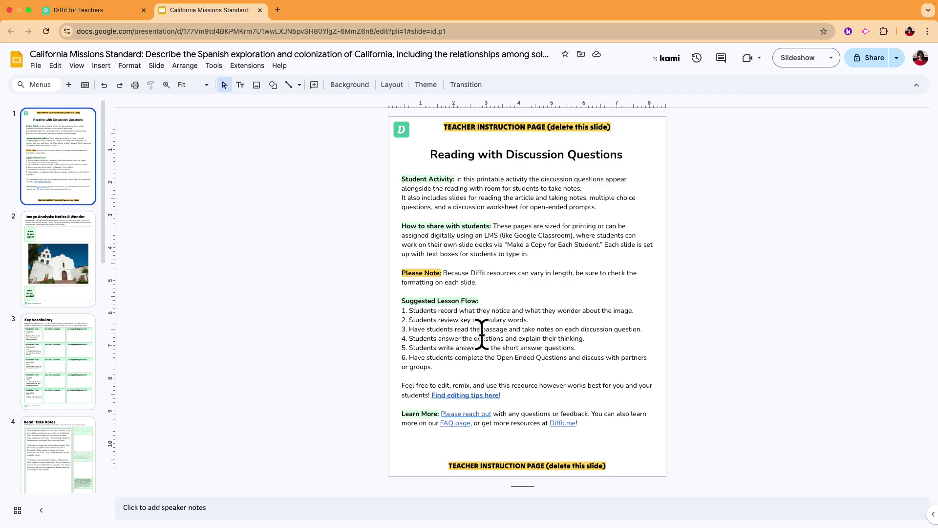
Review the Image Analysis, Key Vocabulary and Read: Take Notes slides, and return to Diffit
{"action": "left_click", "coordinate": [73, 254]}
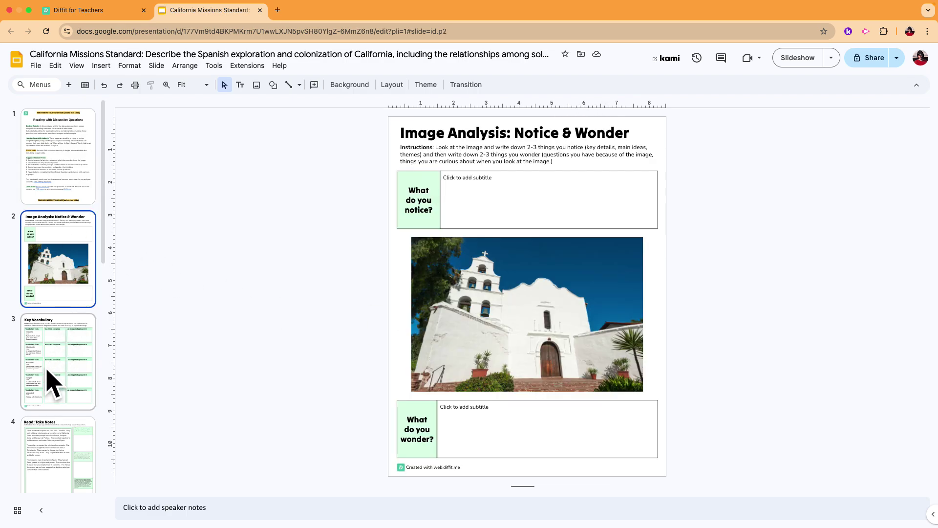
{"action": "left_click", "coordinate": [53, 391]}
{"action": "left_click", "coordinate": [63, 445]}
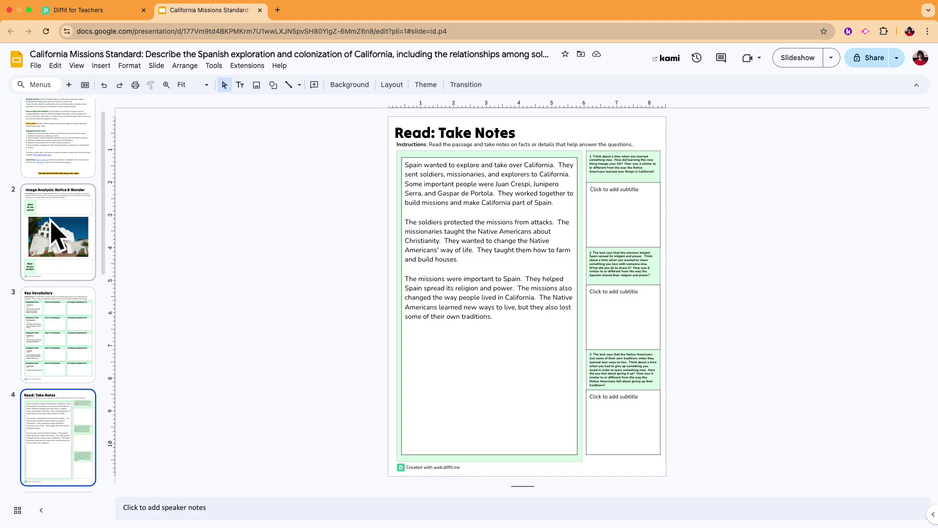
{"action": "left_click", "coordinate": [94, 13]}
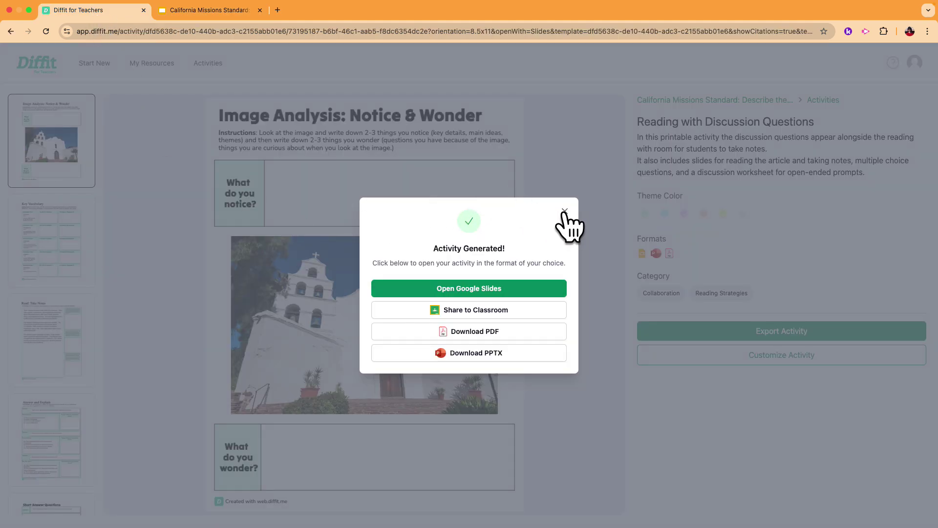